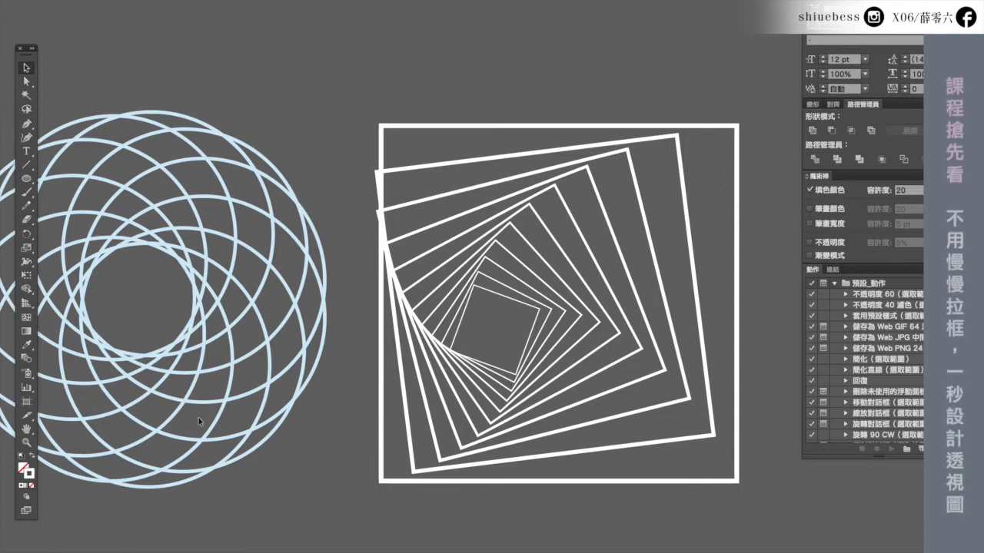
# Pan and zoom out to review the square spiral, shifted hexagons and circle rosette examples
pyautogui.moveTo(186, 410); pyautogui.dragTo(576, 423)
pyautogui.moveTo(258, 451); pyautogui.dragTo(469, 456)
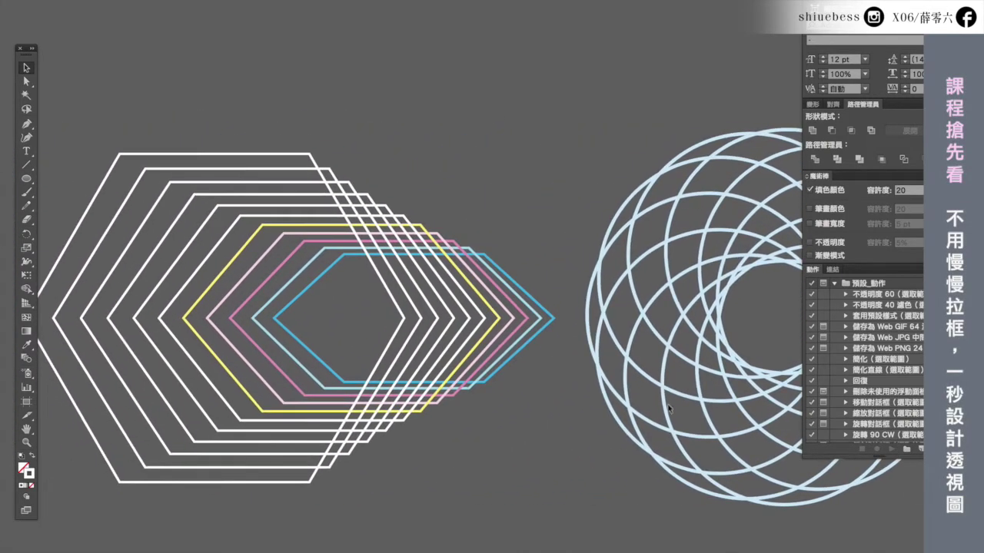
pyautogui.hotkey('ctrl', '-')
pyautogui.hotkey('ctrl', '-')
pyautogui.moveTo(664, 259); pyautogui.dragTo(489, 263)
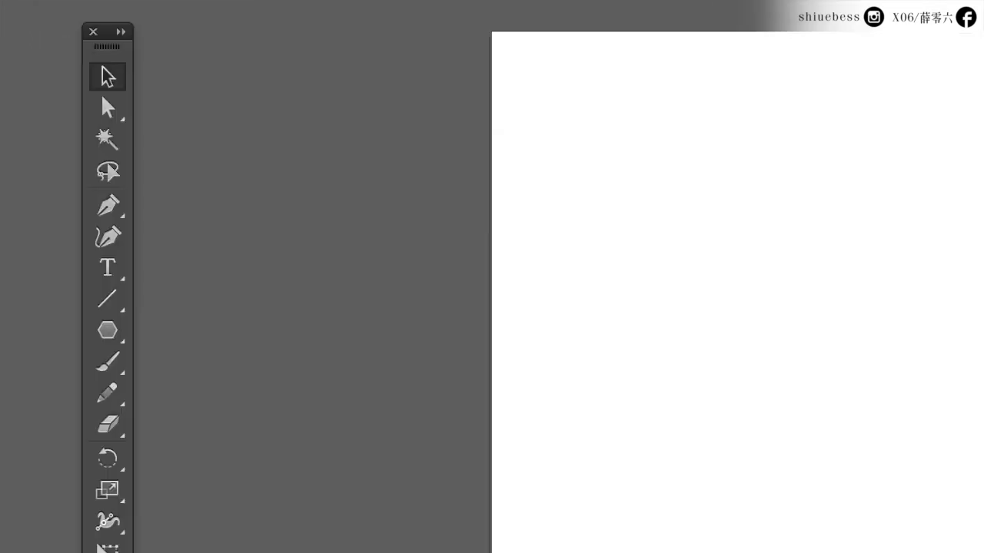
# Draw a 55.033 mm square with the Rectangle Tool and bring up its Transform effect
pyautogui.moveTo(107, 331); pyautogui.dragTo(185, 345)
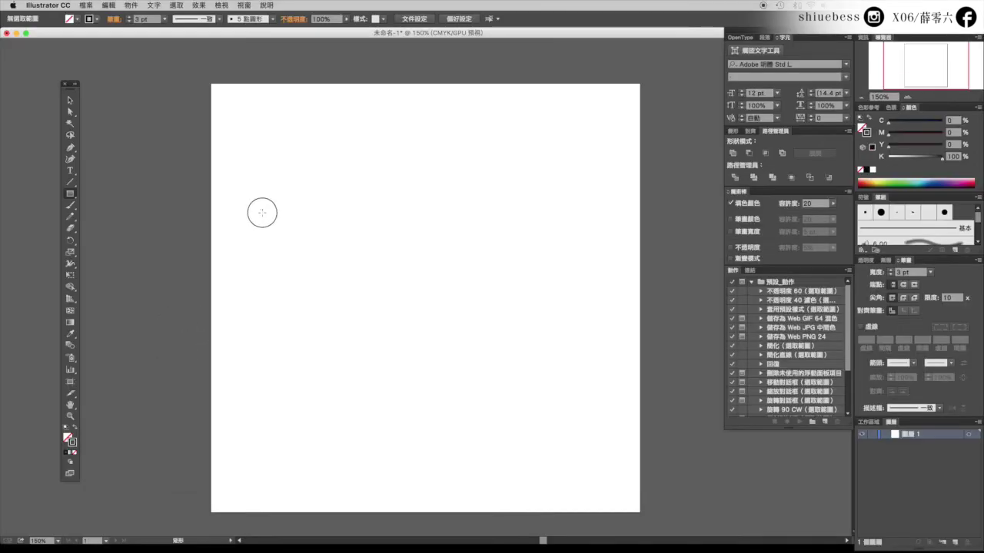
pyautogui.moveTo(332, 298); pyautogui.dragTo(367, 318)
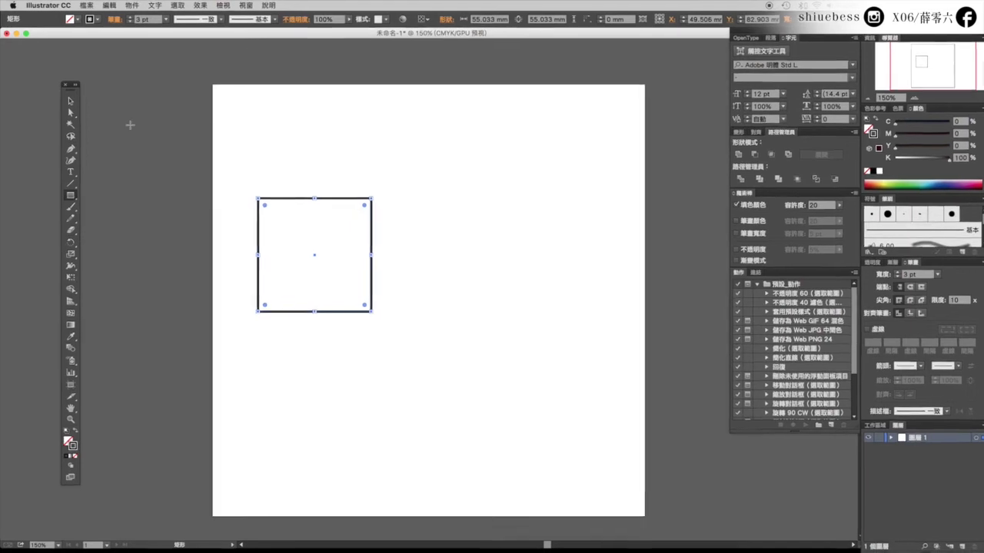
pyautogui.click(217, 7)
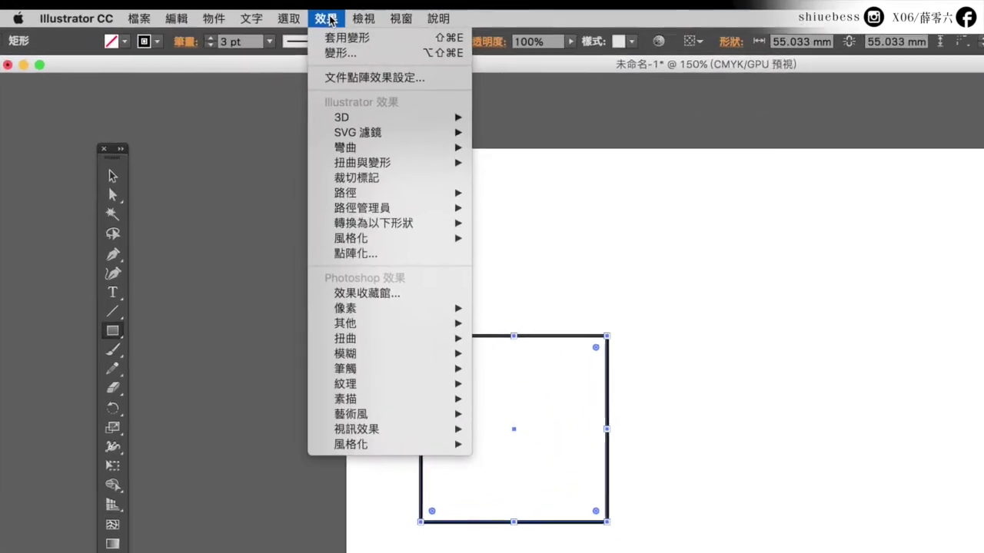
pyautogui.moveTo(261, 107)
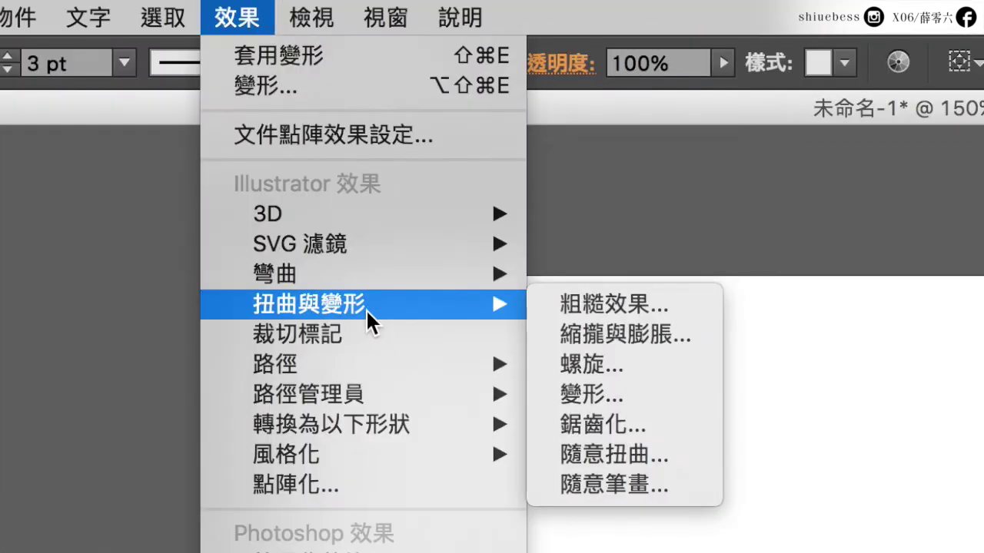
pyautogui.click(615, 406)
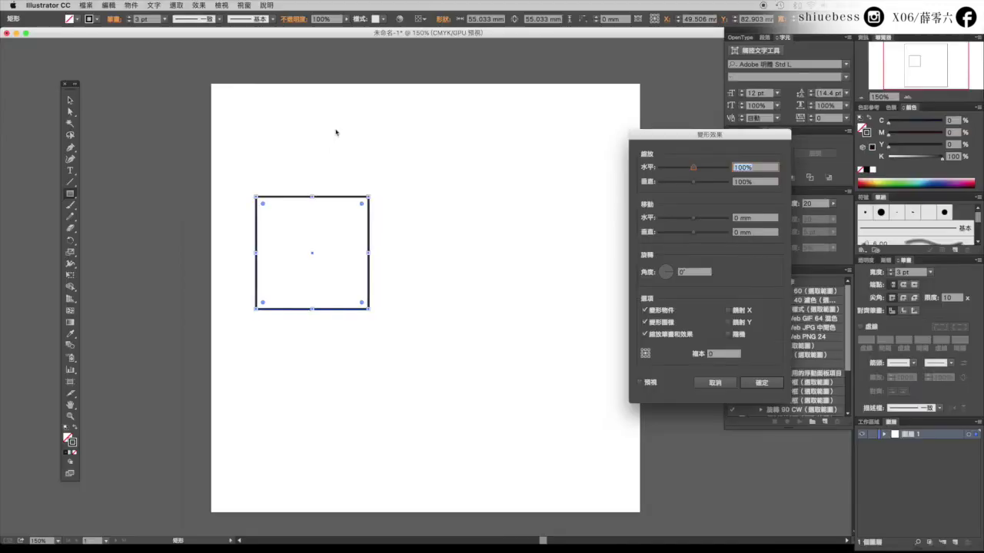
# Enable Preview and set Copies to 10 in the square's Transform Effect dialog
pyautogui.moveTo(635, 144); pyautogui.dragTo(421, 150)
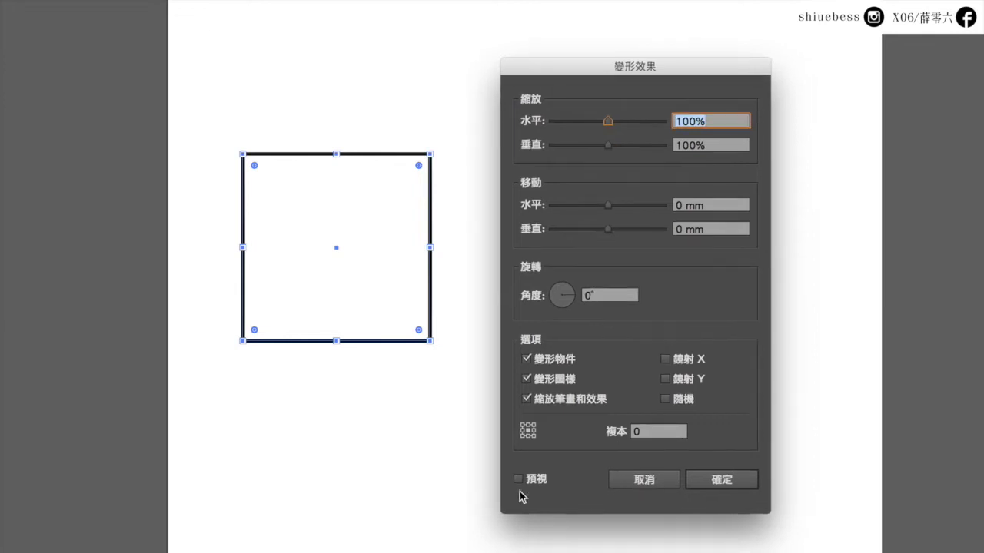
pyautogui.click(517, 481)
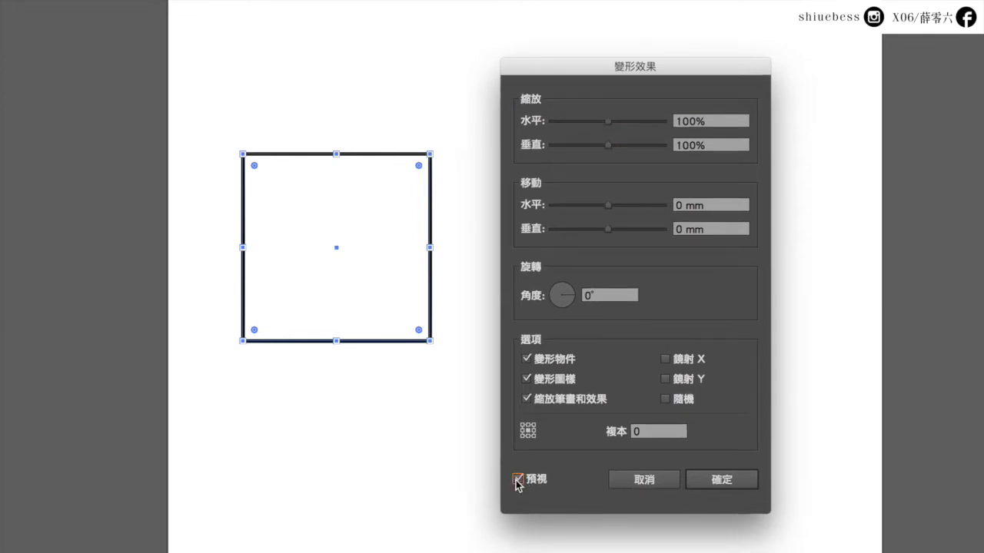
pyautogui.click(648, 431)
pyautogui.press('BackSpace')
pyautogui.write('10')
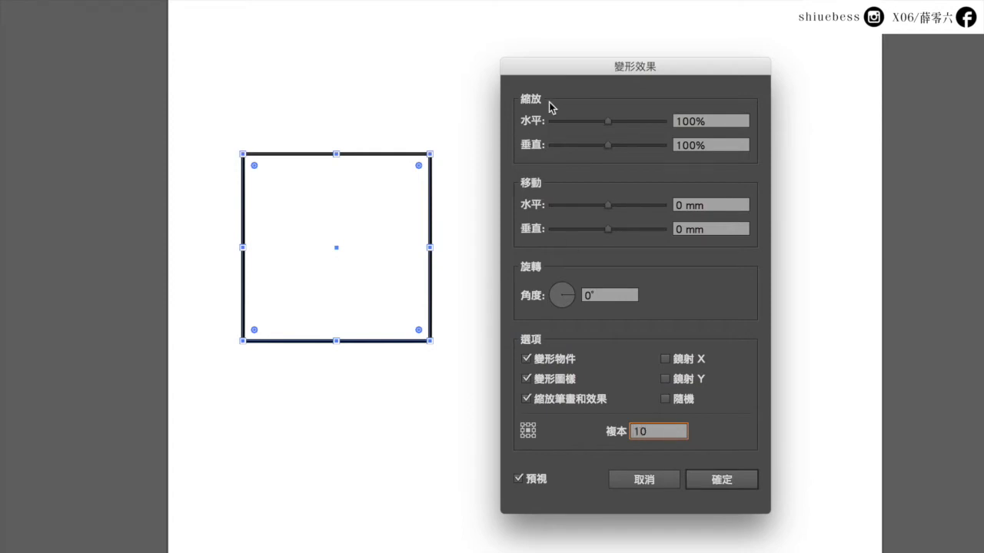
pyautogui.click(695, 120)
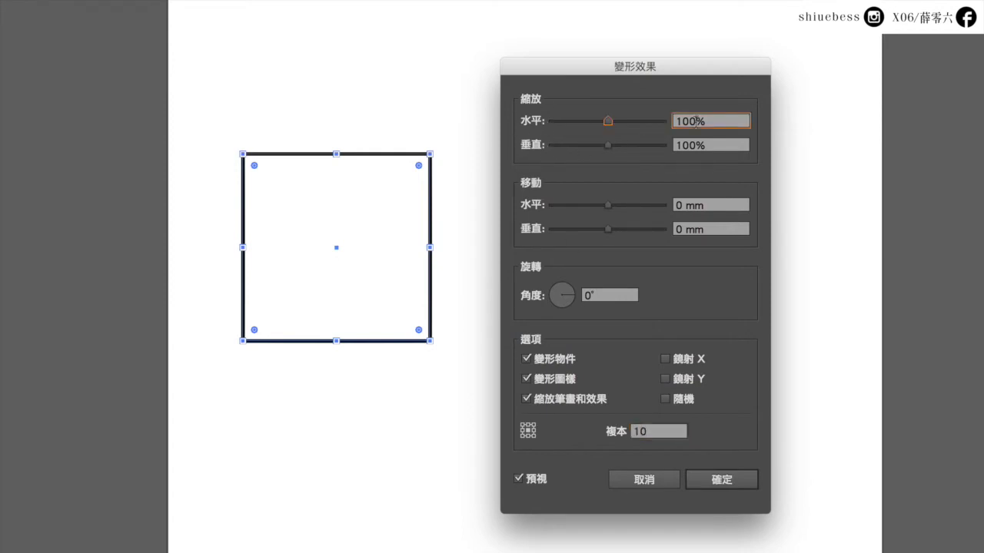
pyautogui.moveTo(695, 121); pyautogui.dragTo(663, 121)
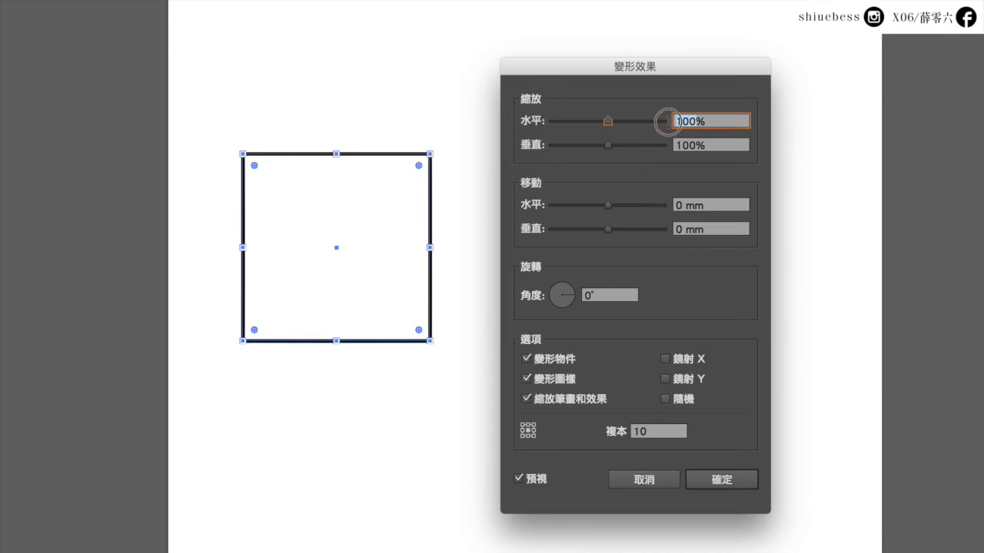
# Scale each copy to 85% horizontally and vertically, moving it -2.1167 mm horizontally
pyautogui.write('85')
pyautogui.moveTo(698, 149); pyautogui.dragTo(662, 146)
pyautogui.write('85')
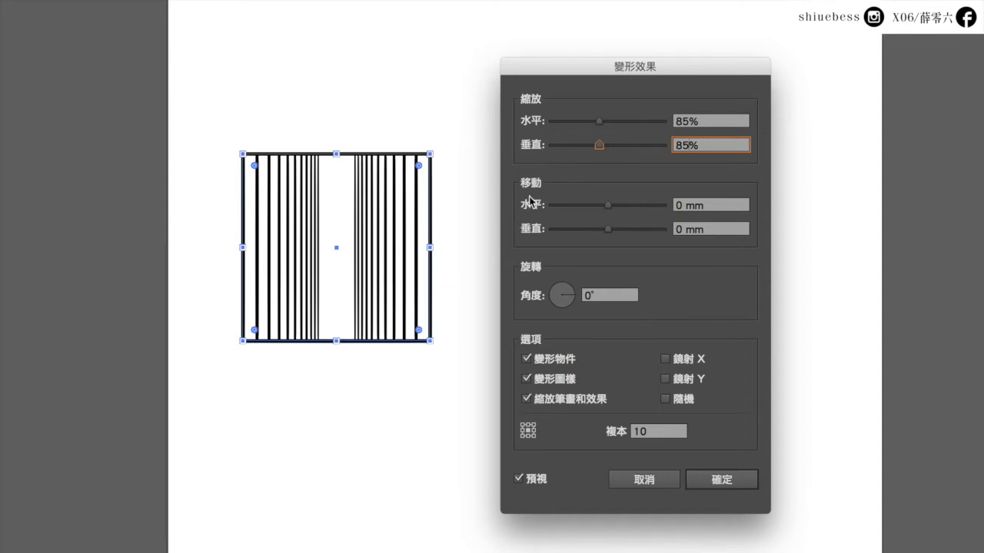
pyautogui.click(684, 207)
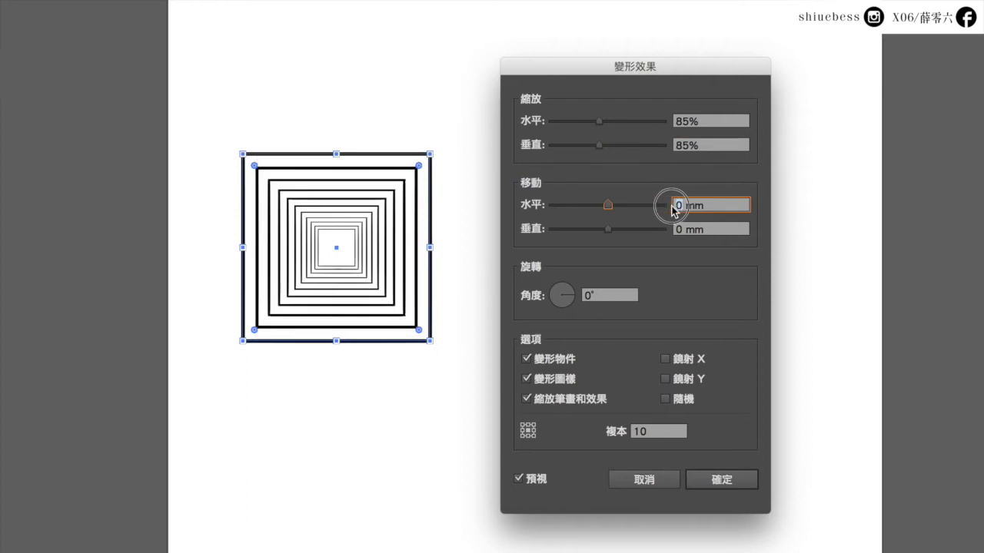
pyautogui.press('Up')
pyautogui.press('Up')
pyautogui.press('Up')
pyautogui.click(626, 295)
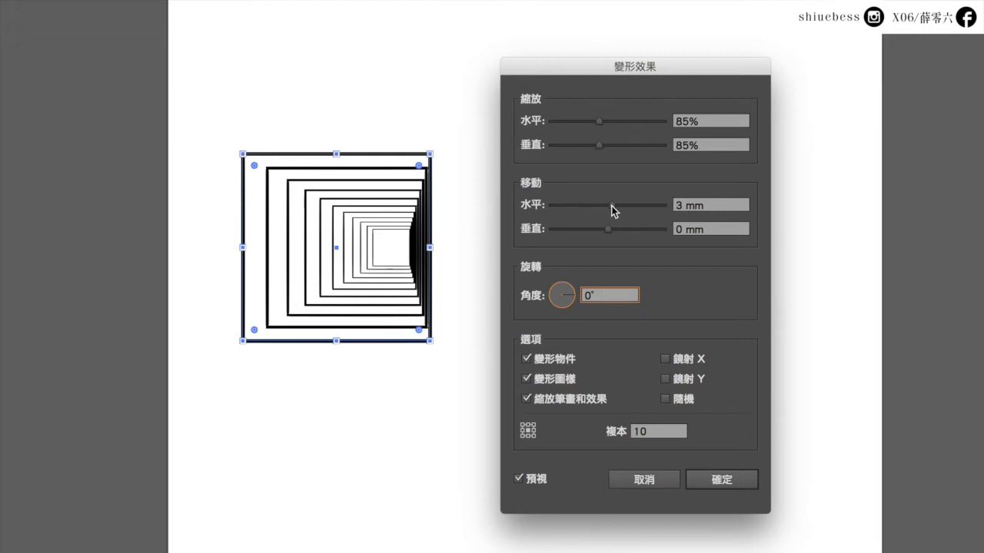
pyautogui.moveTo(612, 205); pyautogui.dragTo(606, 211)
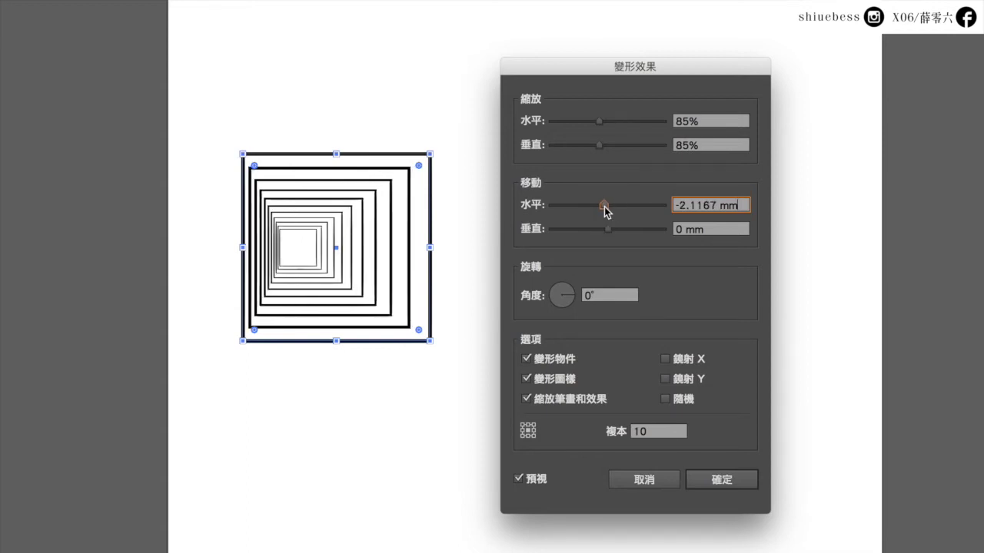
# Set the copies' rotation angle to 7° and apply the Transform effect to the square
pyautogui.click(573, 295)
pyautogui.click(574, 294)
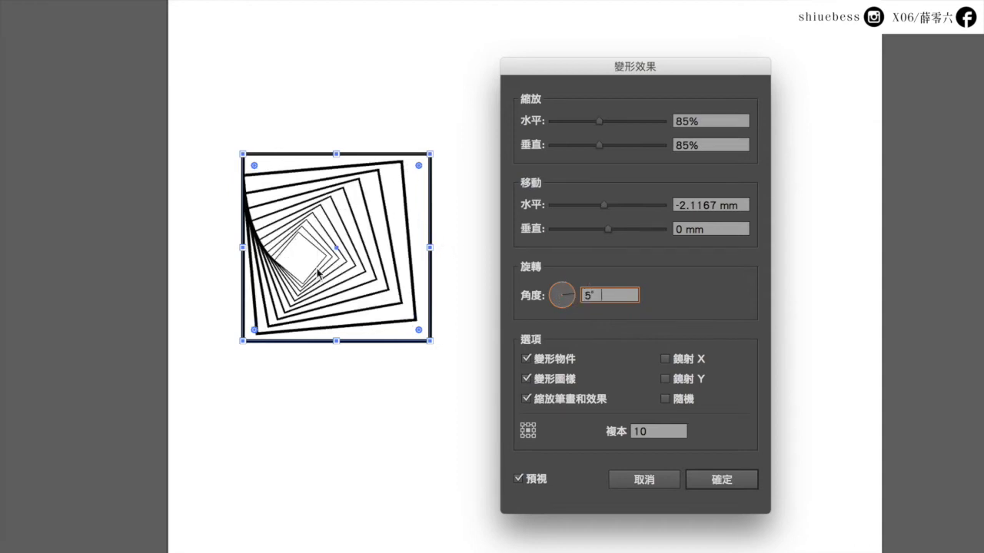
pyautogui.click(575, 295)
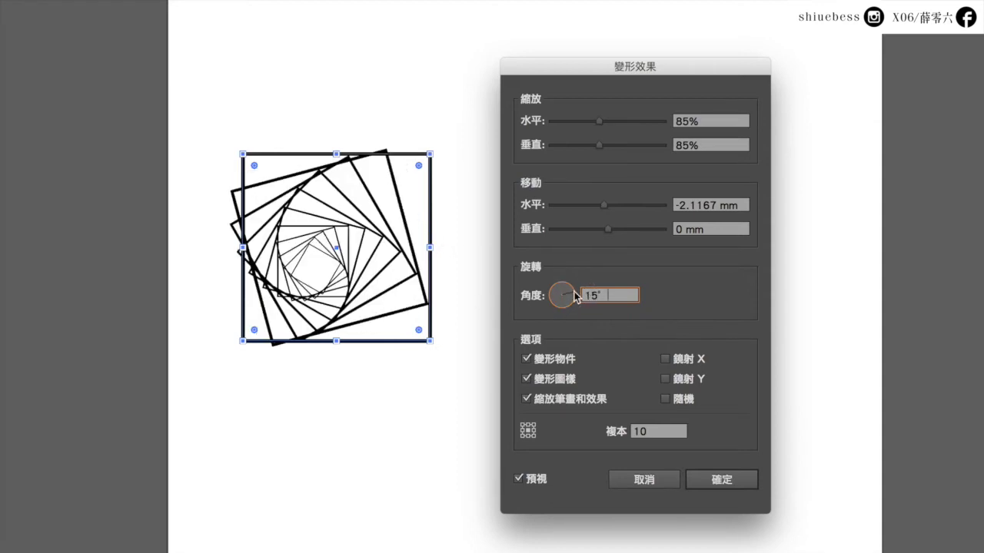
pyautogui.click(575, 293)
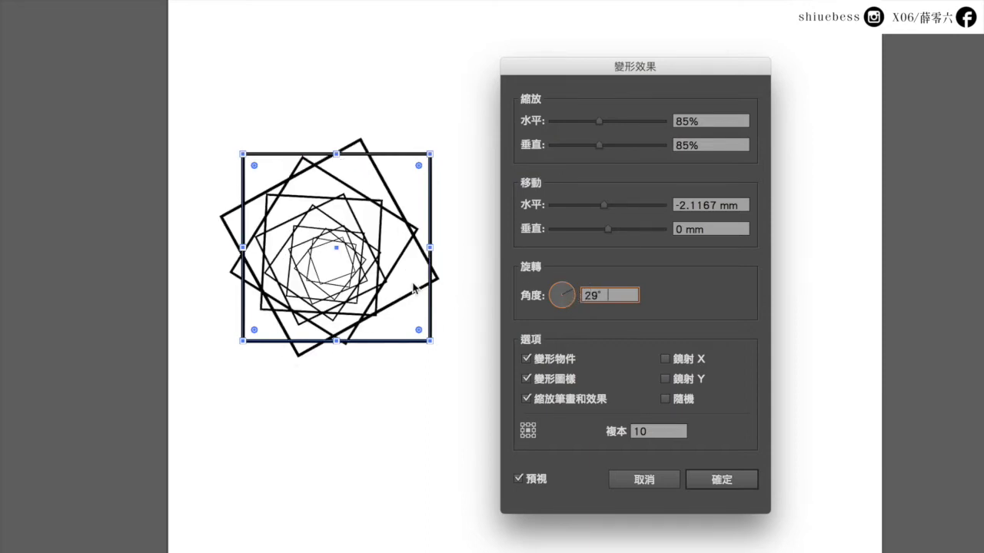
pyautogui.click(572, 293)
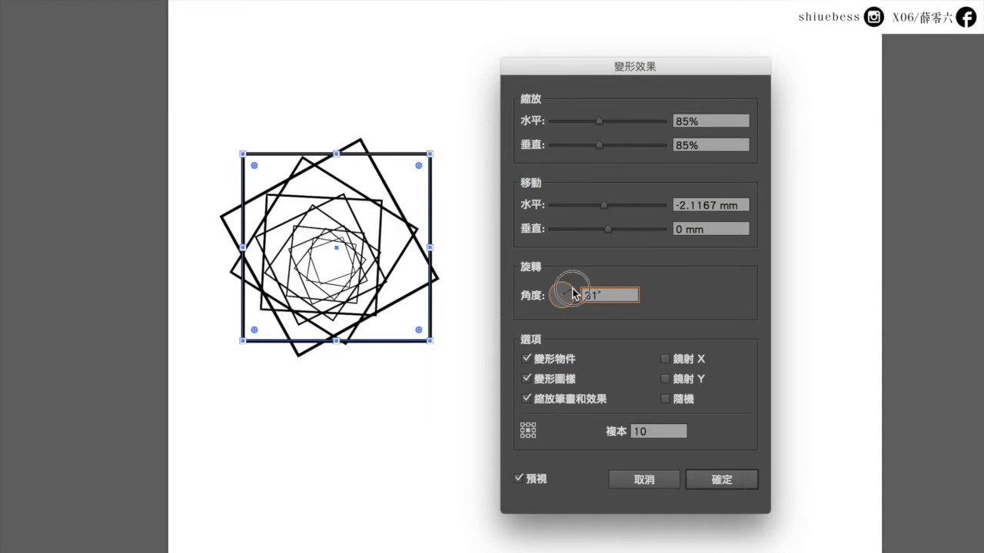
pyautogui.click(572, 293)
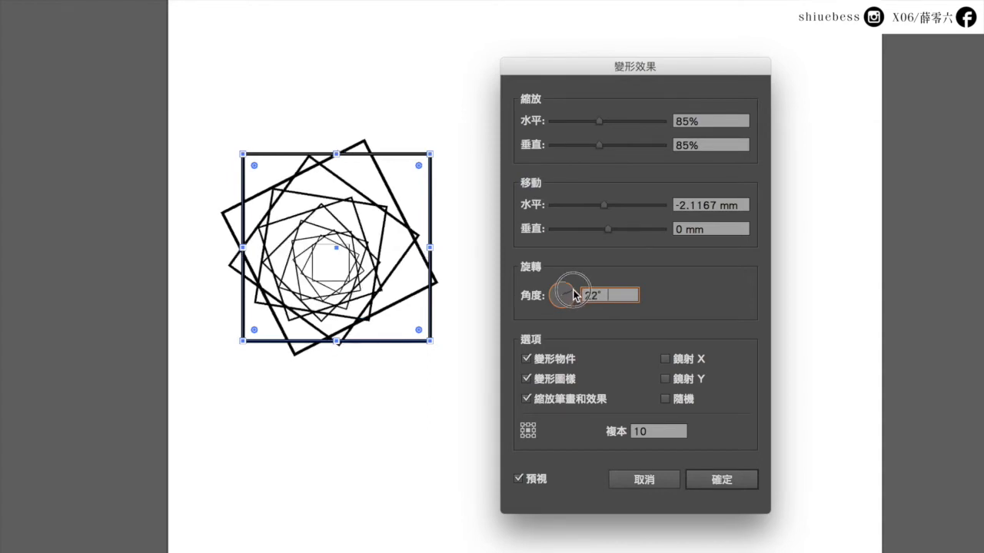
pyautogui.click(572, 292)
pyautogui.click(573, 294)
pyautogui.click(573, 293)
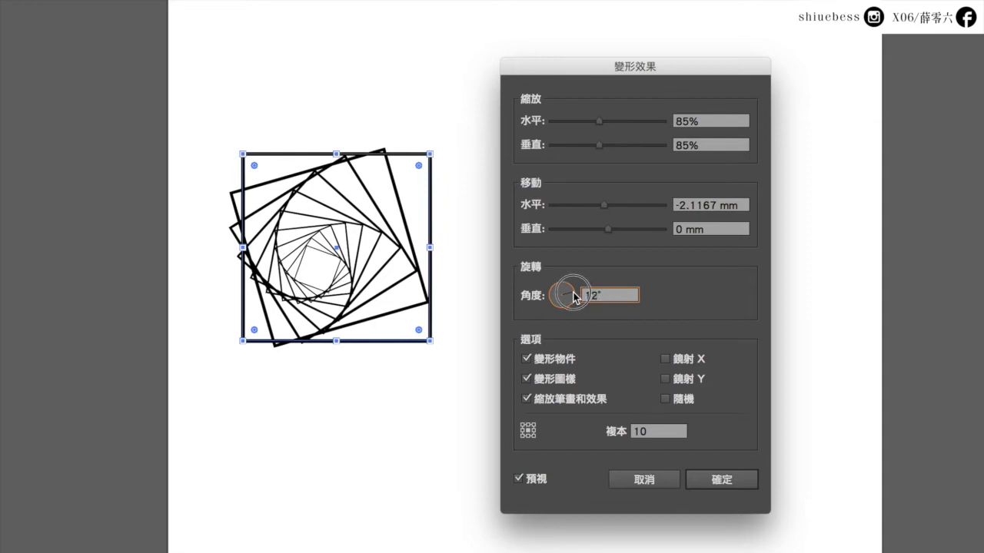
pyautogui.write('6')
pyautogui.click(573, 294)
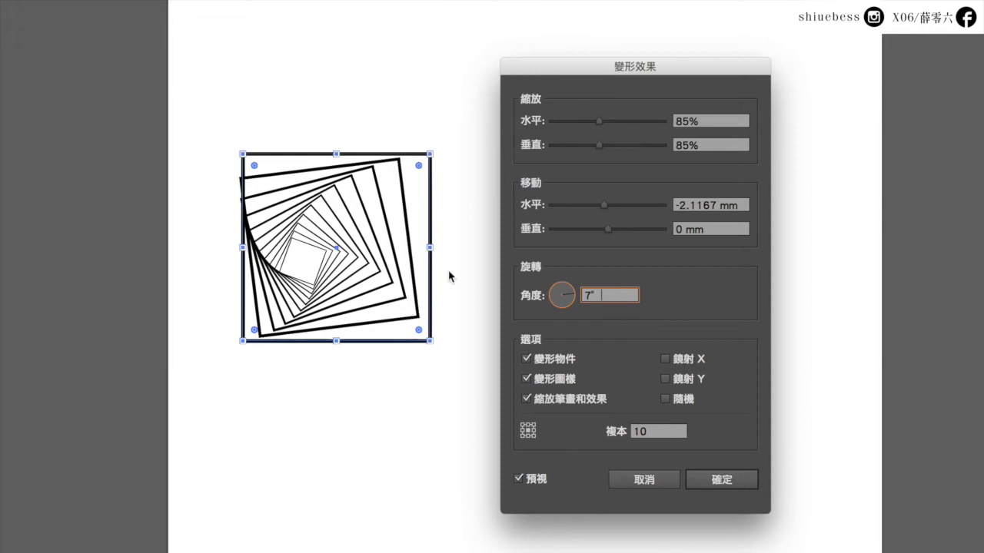
pyautogui.click(734, 488)
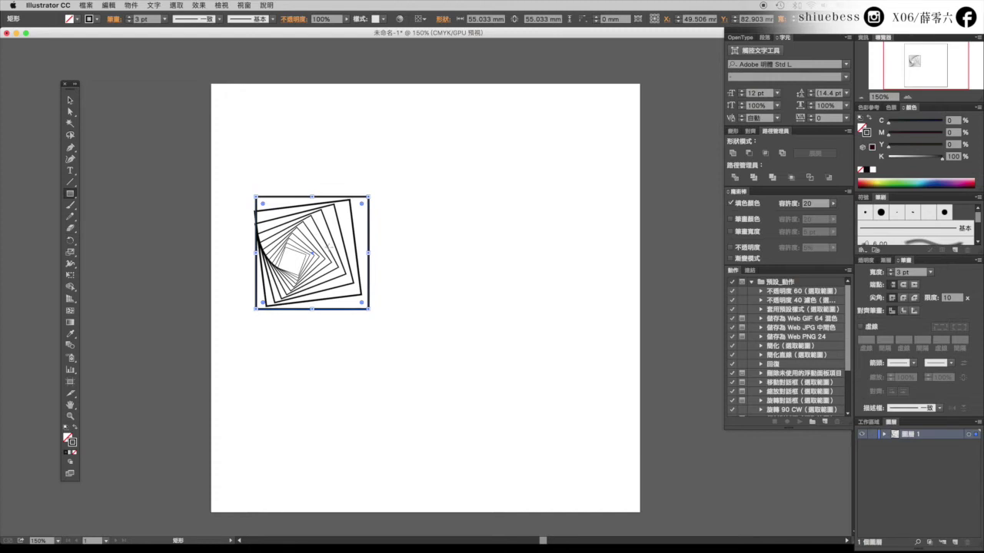
# Draw a hexagon with the Polygon Tool and move it beside the square spiral
pyautogui.click(70, 194)
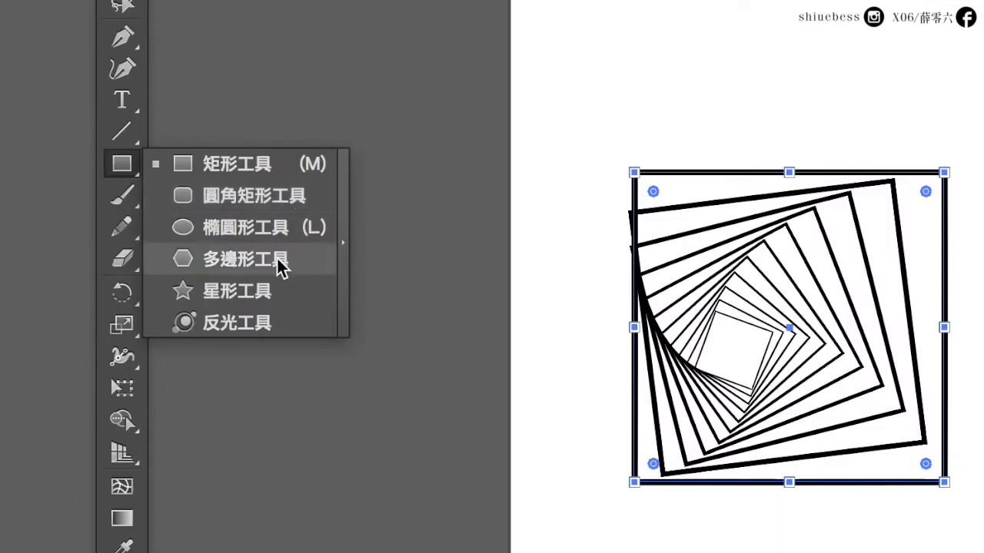
pyautogui.click(298, 275)
pyautogui.moveTo(445, 212); pyautogui.dragTo(471, 266)
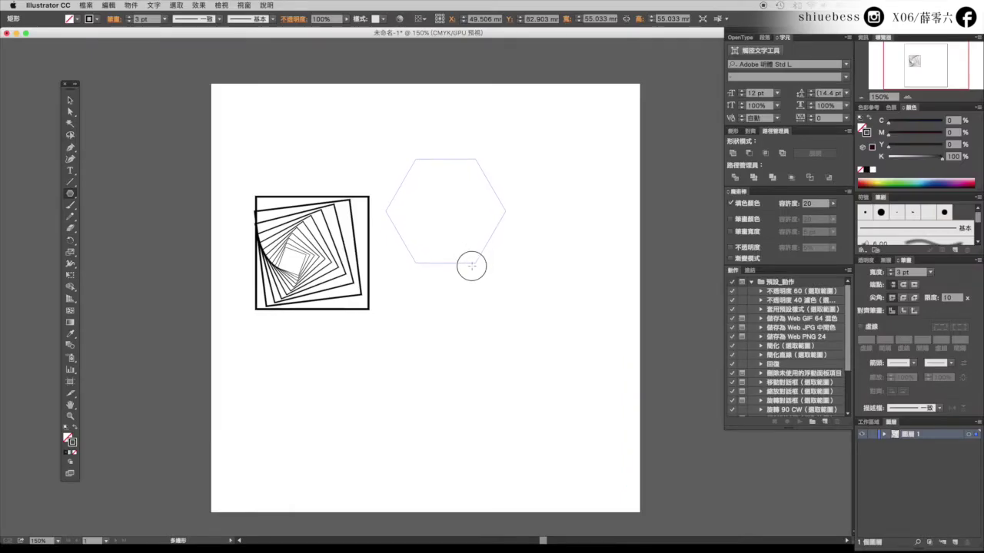
pyautogui.press('v')
pyautogui.click(425, 160)
pyautogui.moveTo(425, 160); pyautogui.dragTo(435, 201)
# Bring up the Transform effect dialog for the hexagon via Effect > Distort & Transform
pyautogui.click(202, 5)
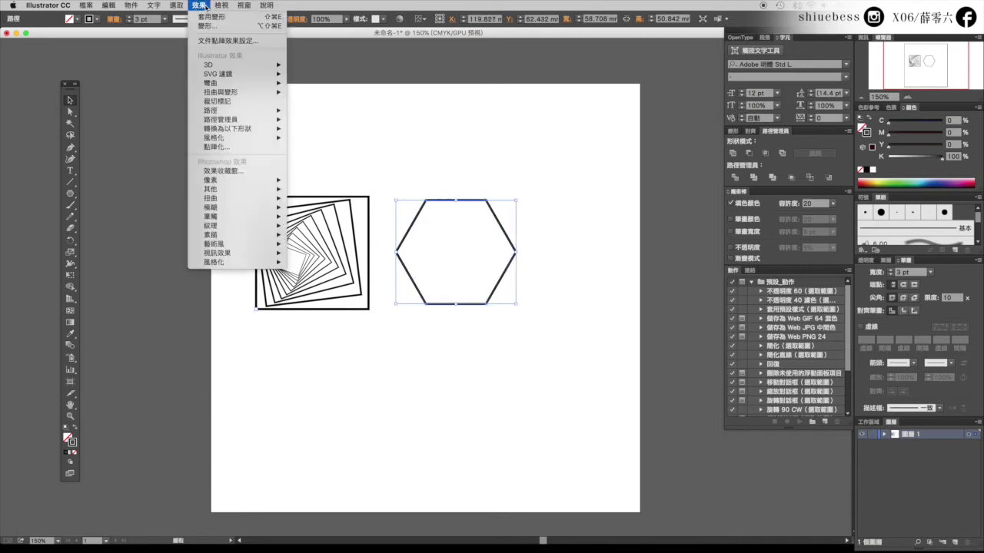
pyautogui.moveTo(236, 93)
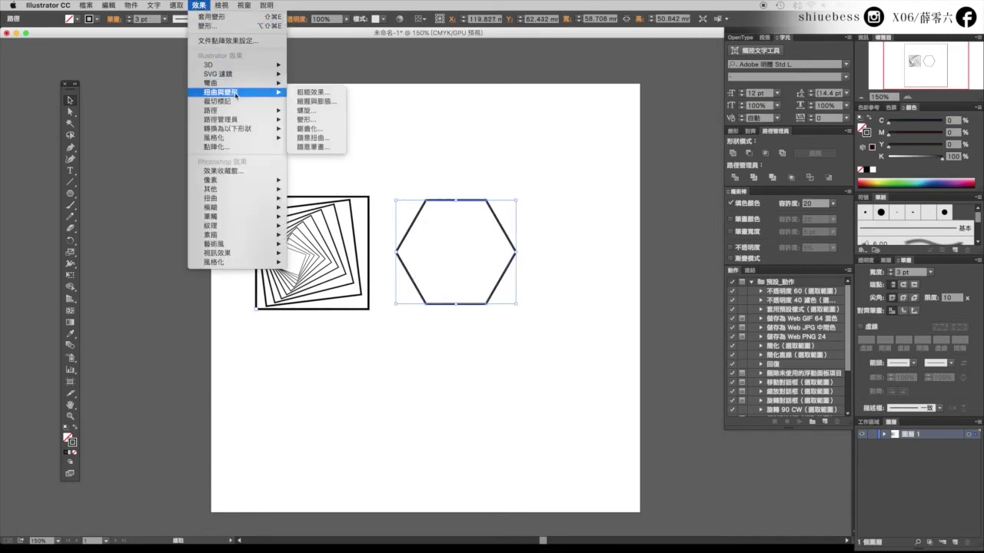
pyautogui.click(322, 121)
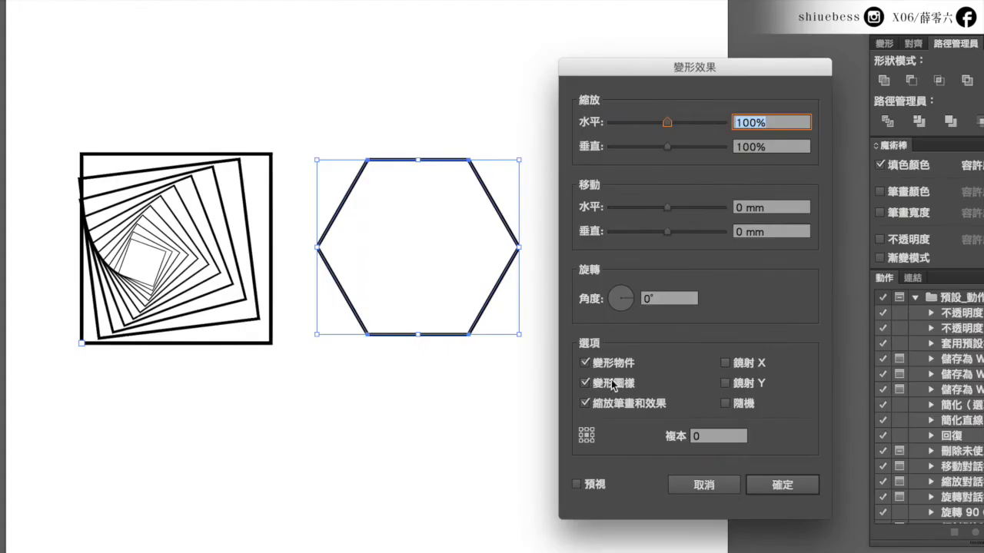
# Give the hexagon 10 copies scaled 97% by 91%, shifted 3.5278 mm right, and apply
pyautogui.click(600, 490)
pyautogui.click(719, 436)
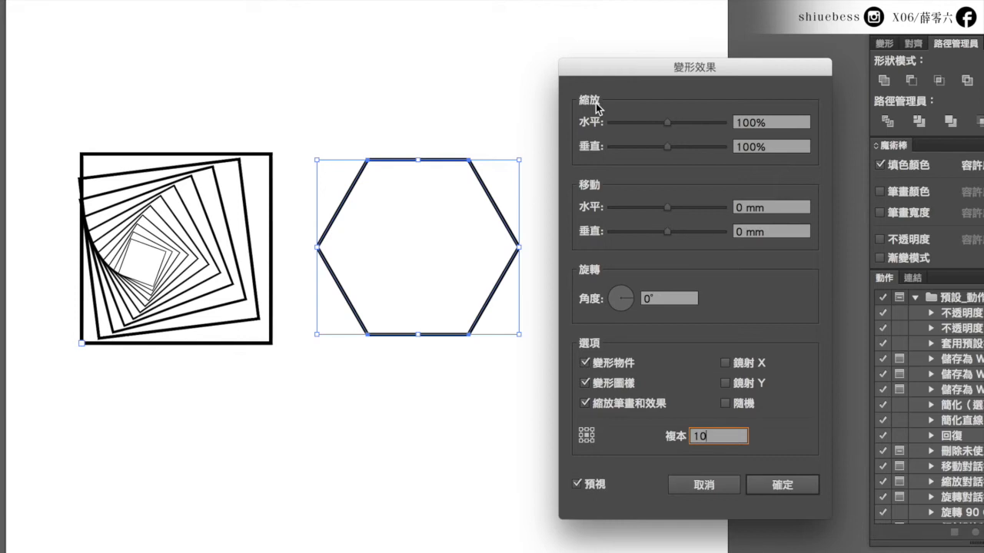
pyautogui.moveTo(667, 123); pyautogui.dragTo(672, 150)
pyautogui.press('Tab')
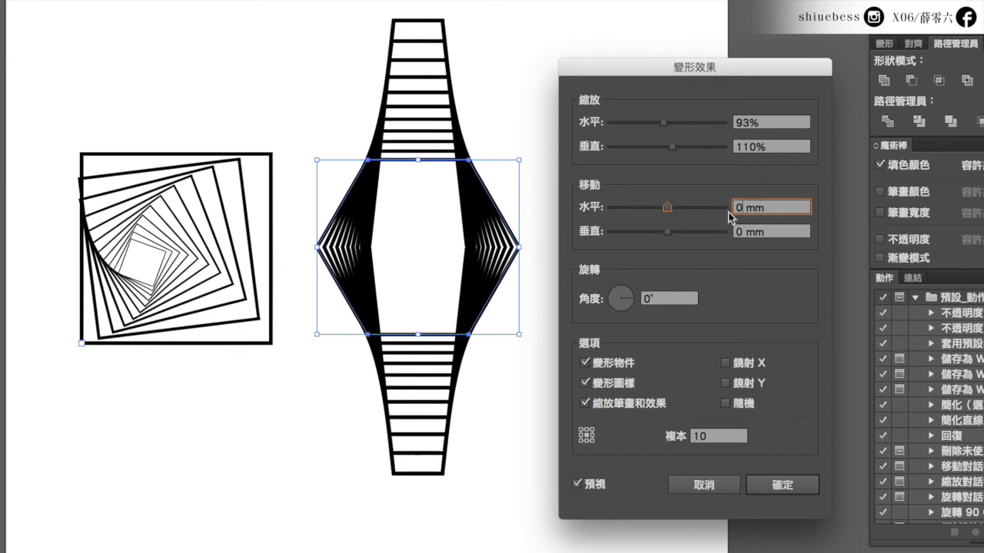
pyautogui.write('3')
pyautogui.click(695, 299)
pyautogui.moveTo(713, 64); pyautogui.dragTo(796, 64)
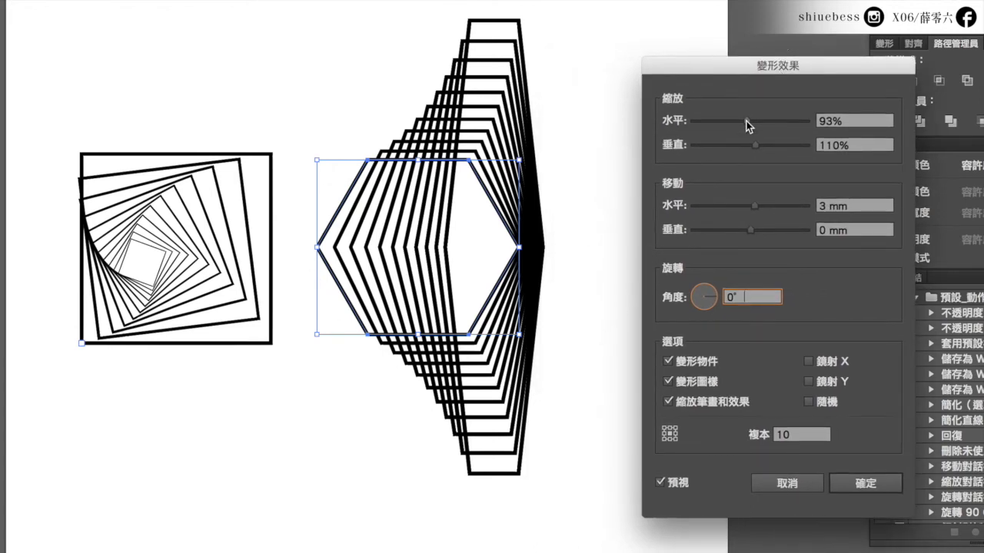
pyautogui.moveTo(745, 121); pyautogui.dragTo(745, 146)
pyautogui.moveTo(754, 207)
pyautogui.mouseDown()
pyautogui.moveTo(764, 212)
pyautogui.moveTo(756, 209)
pyautogui.mouseUp()
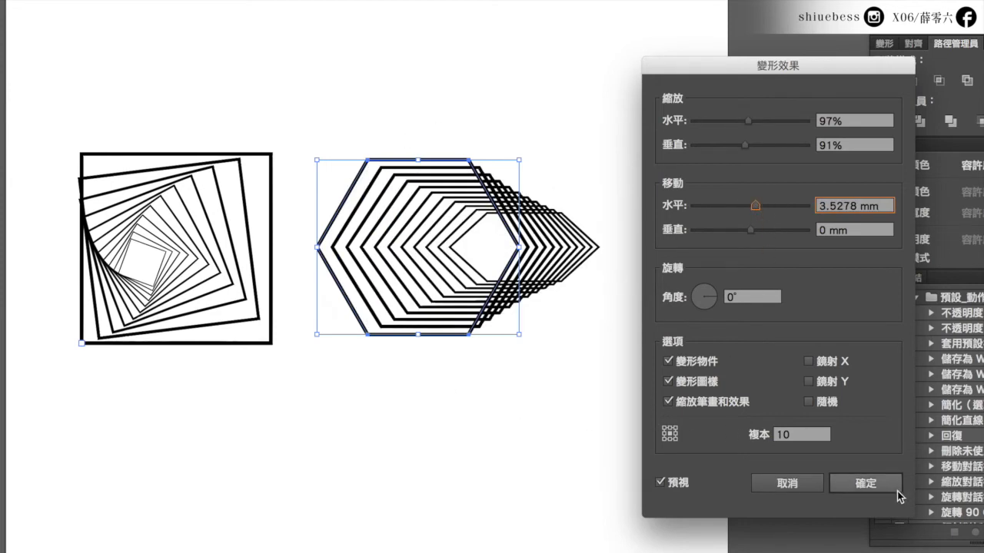
pyautogui.click(866, 483)
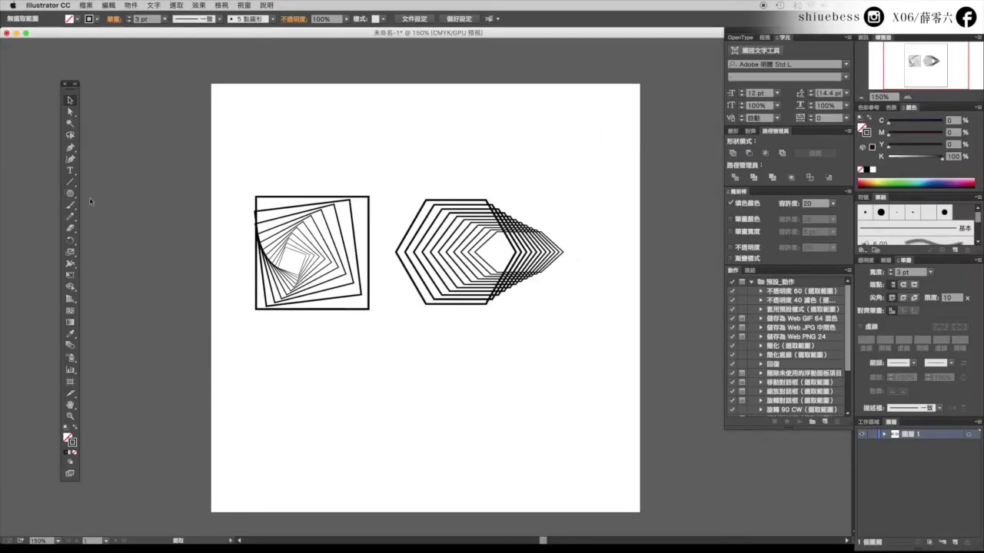
# Draw a 45.156 mm circle with the Ellipse Tool below the square and hexagon patterns
pyautogui.moveTo(70, 194); pyautogui.dragTo(111, 219)
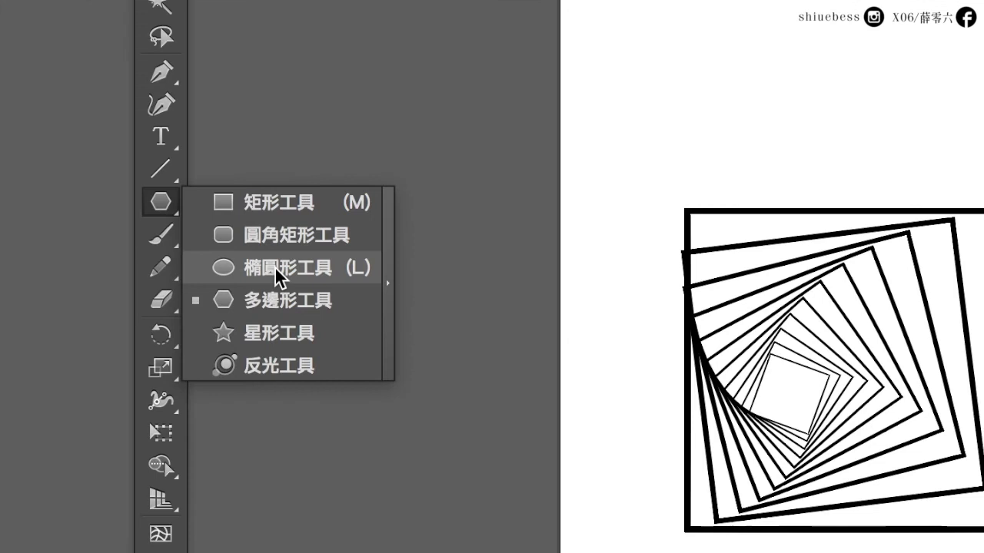
pyautogui.moveTo(277, 275); pyautogui.dragTo(277, 275)
pyautogui.moveTo(367, 372); pyautogui.dragTo(460, 463)
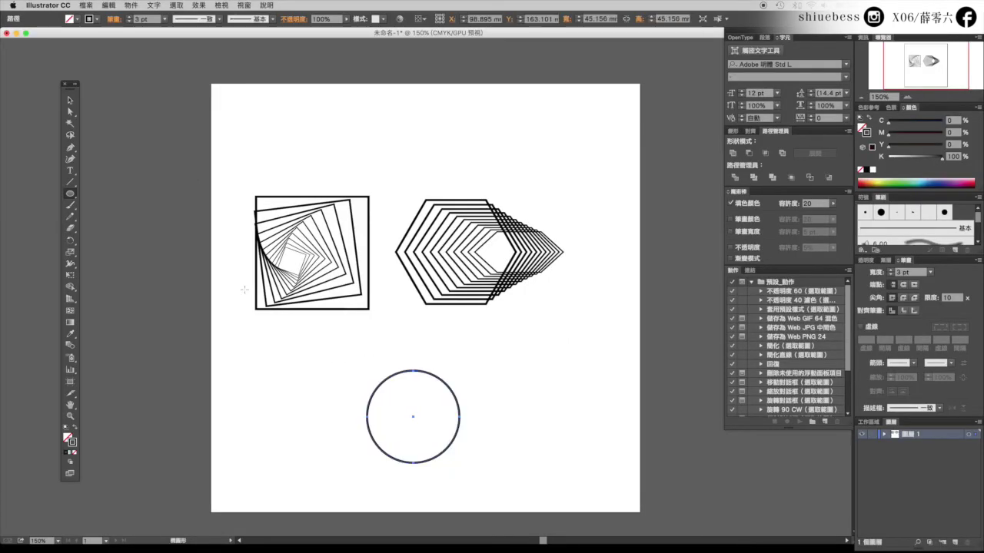
pyautogui.press('v')
pyautogui.click(199, 6)
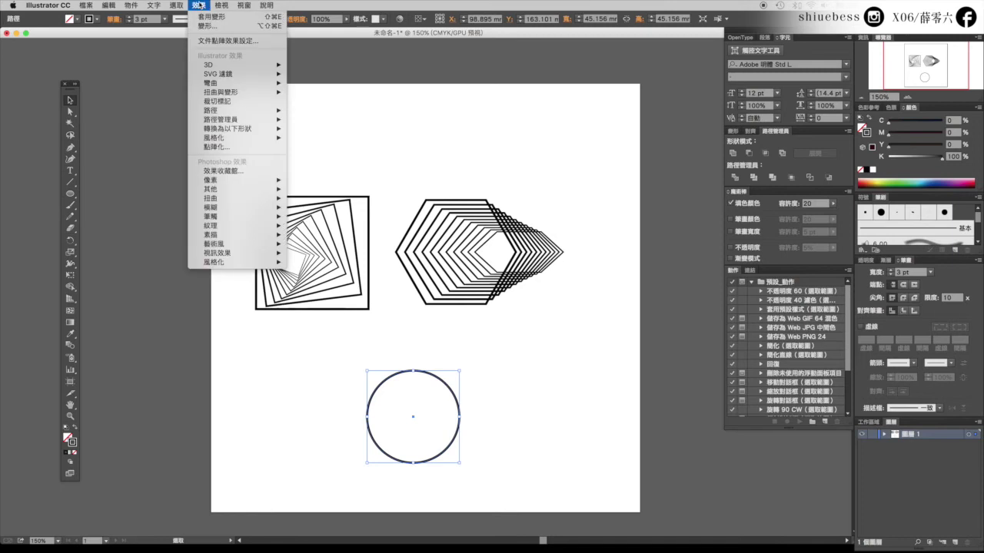
# Bring up the circle's Transform effect with Preview on and Copies set to 10
pyautogui.moveTo(231, 92)
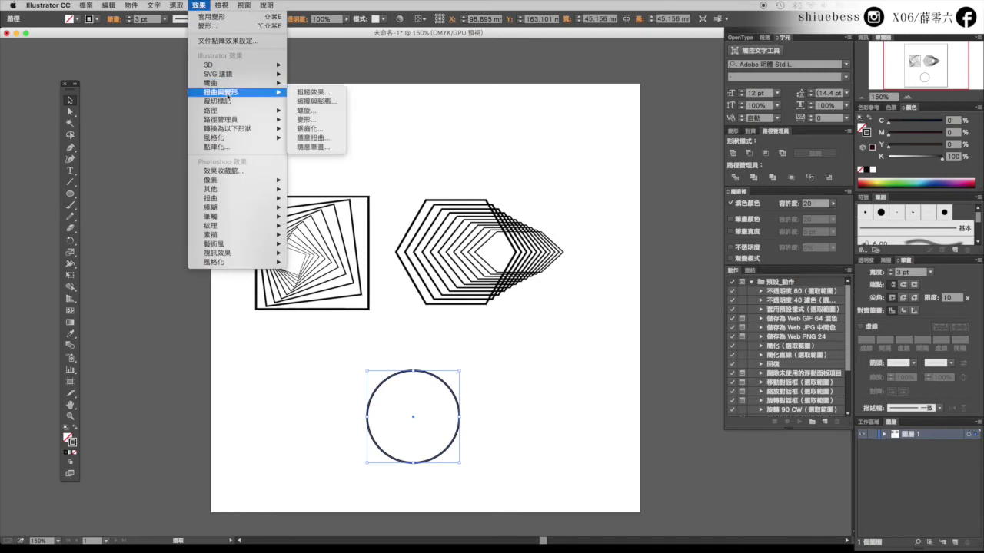
pyautogui.click(306, 120)
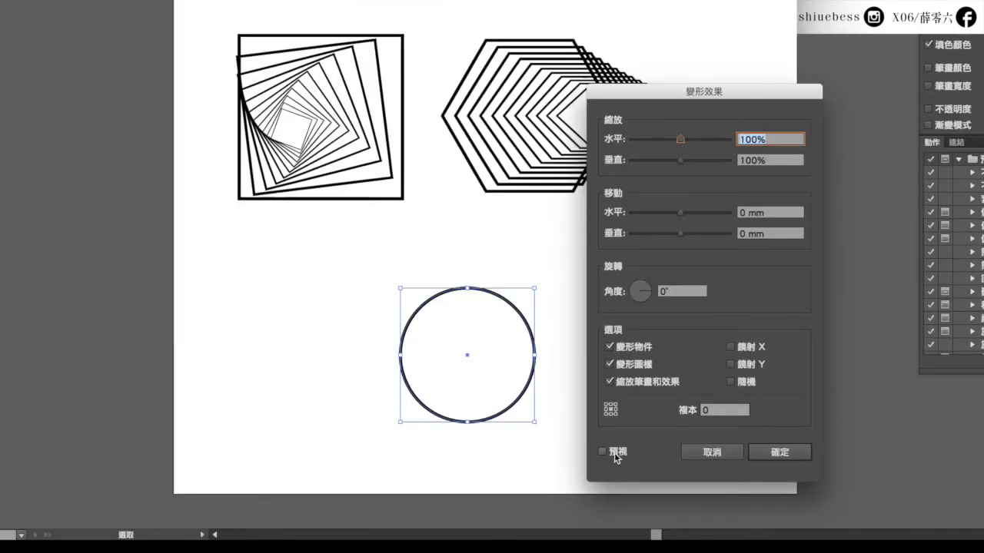
pyautogui.click(614, 452)
pyautogui.click(727, 410)
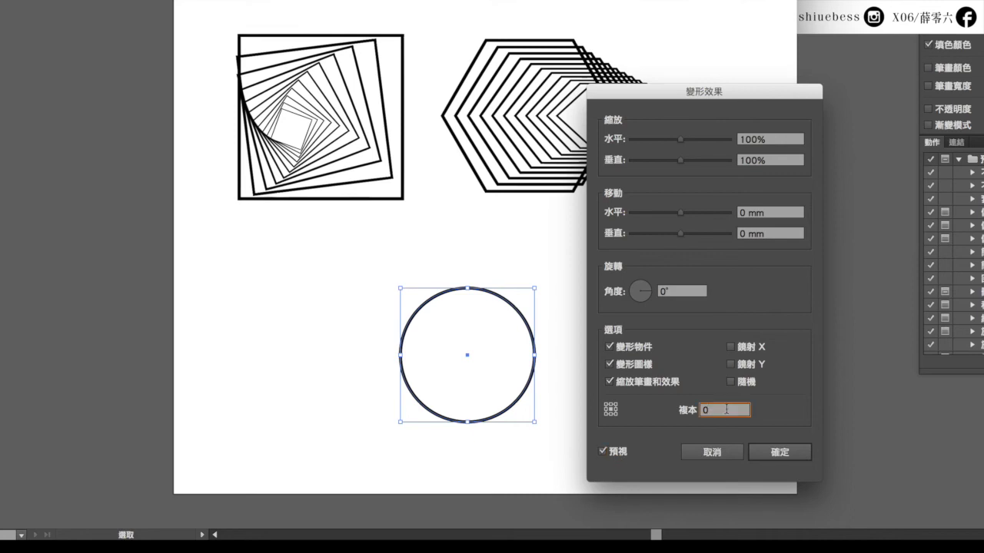
pyautogui.press('BackSpace')
pyautogui.write('10')
# Move each copy 7 mm vertically, rotate it 327°, and apply the effect
pyautogui.click(746, 233)
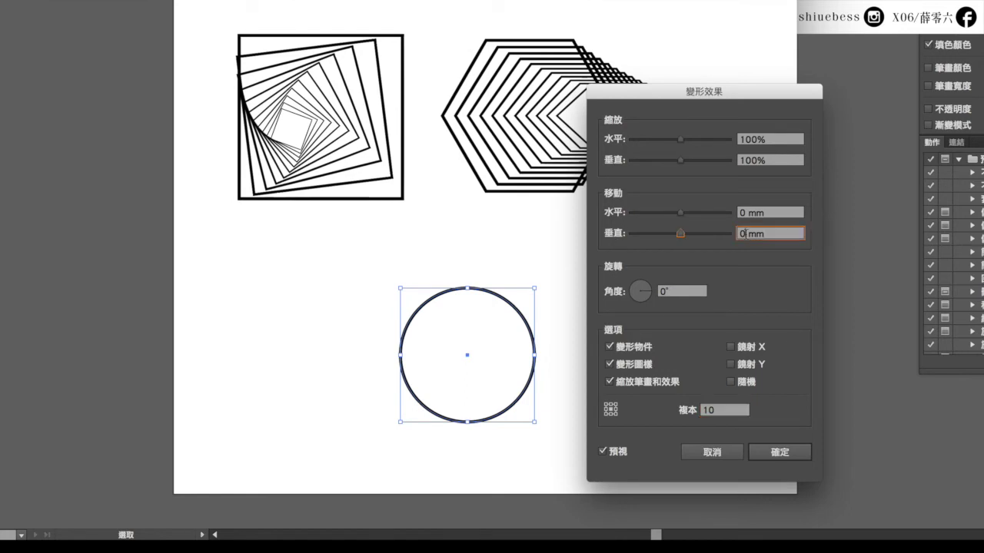
pyautogui.press('BackSpace')
pyautogui.write('7')
pyautogui.click(681, 290)
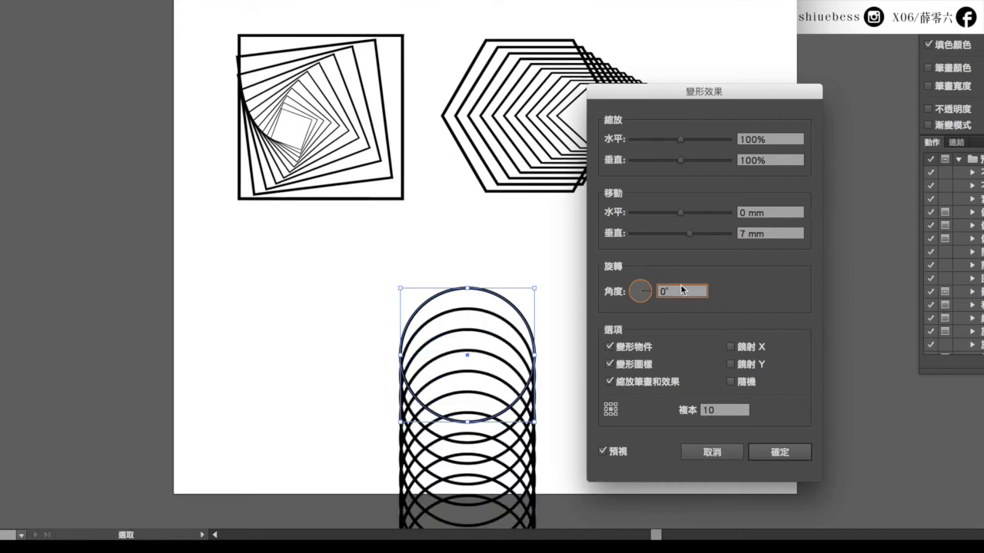
pyautogui.moveTo(644, 288); pyautogui.dragTo(650, 300)
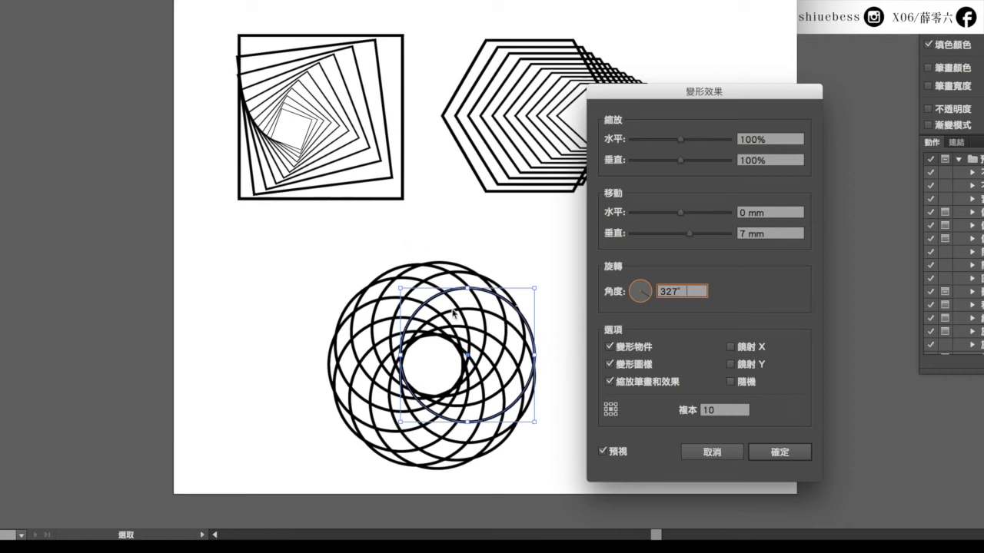
pyautogui.click(754, 454)
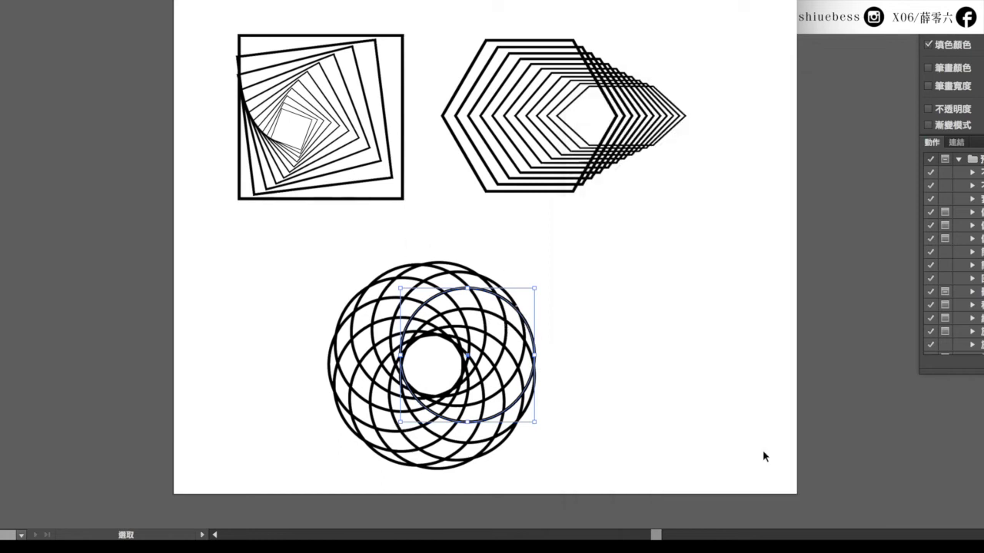
pyautogui.click(678, 466)
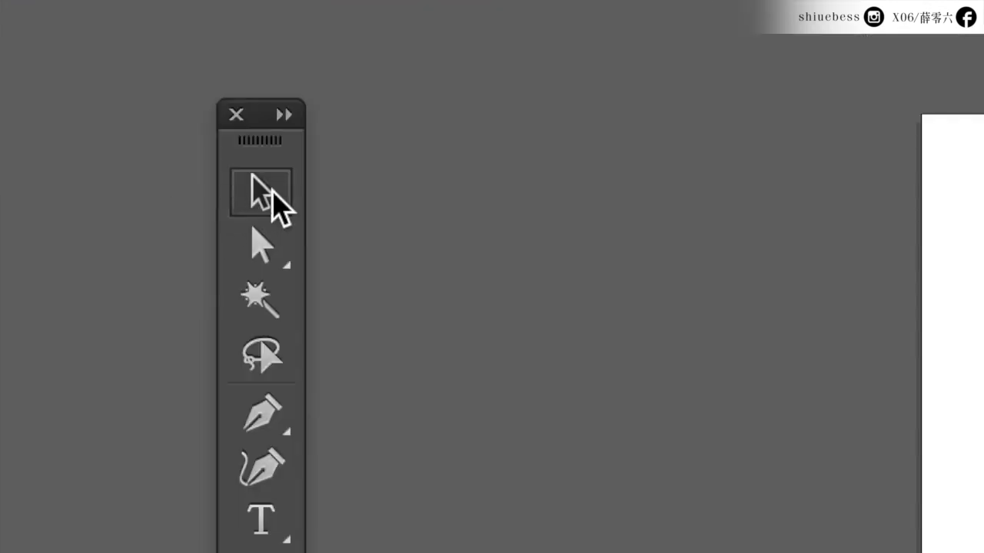
# Give the circle rosette a light cyan stroke colour in the Color panel
pyautogui.click(263, 192)
pyautogui.click(476, 418)
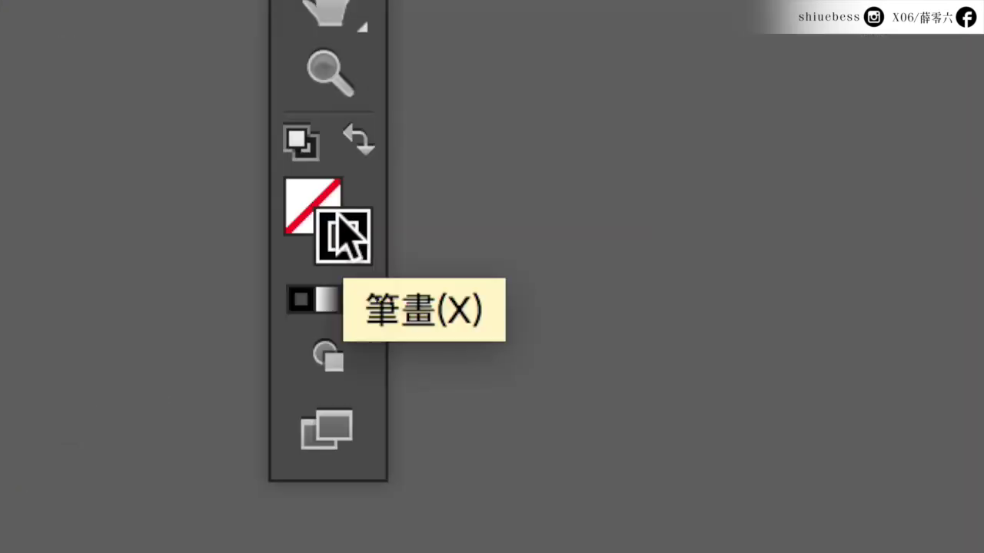
pyautogui.click(70, 444)
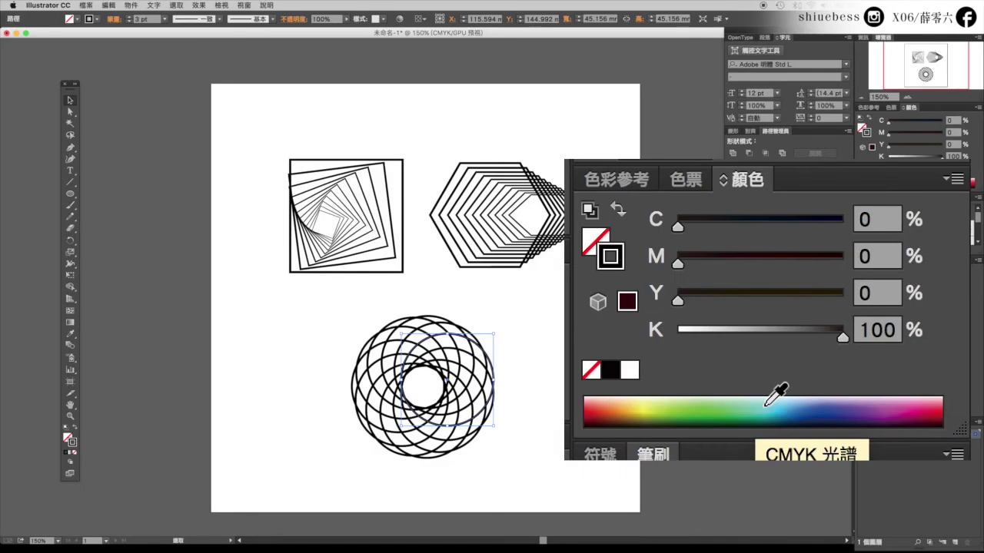
pyautogui.click(770, 402)
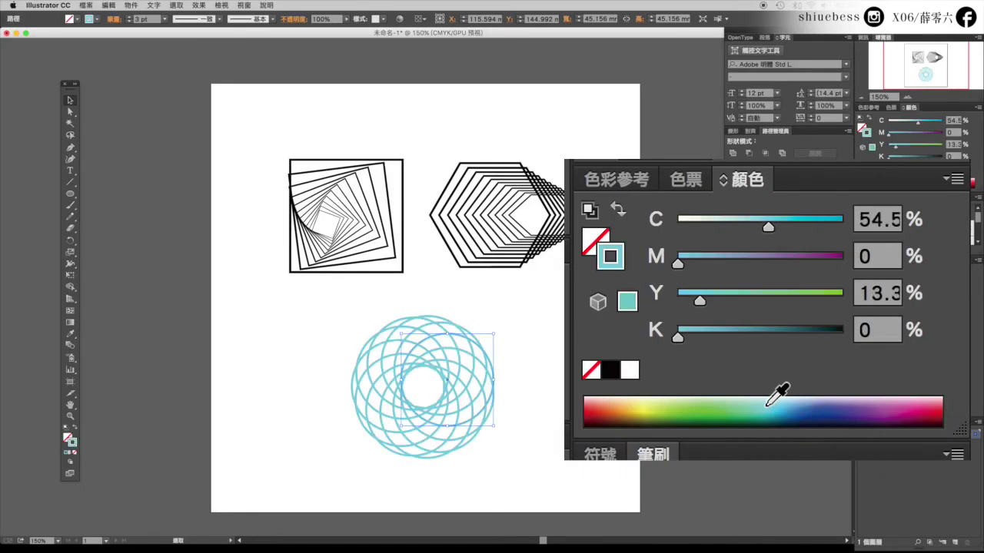
pyautogui.moveTo(699, 300); pyautogui.dragTo(669, 300)
pyautogui.moveTo(769, 227); pyautogui.dragTo(777, 225)
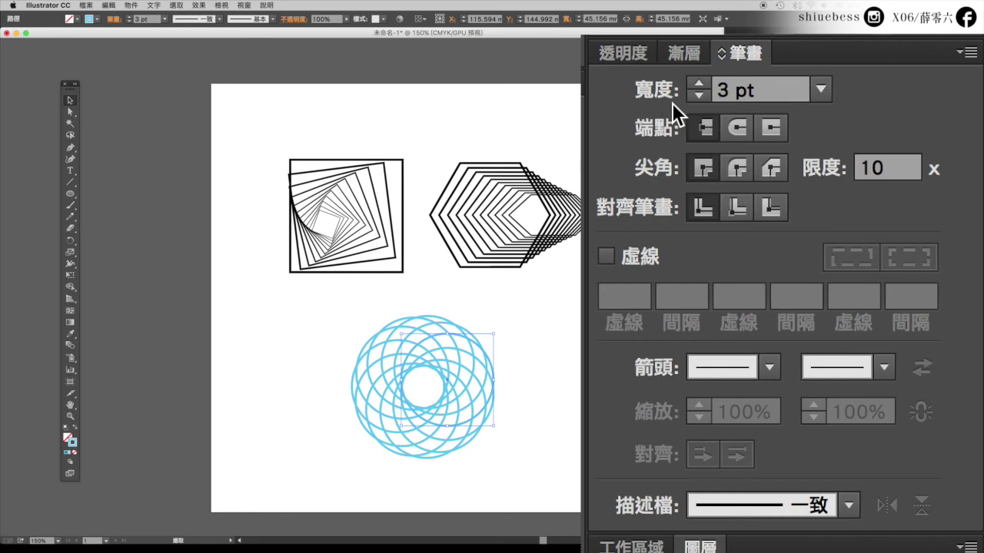
# Set the rosette's stroke width to 1 pt, then select the hexagon pattern
pyautogui.click(820, 90)
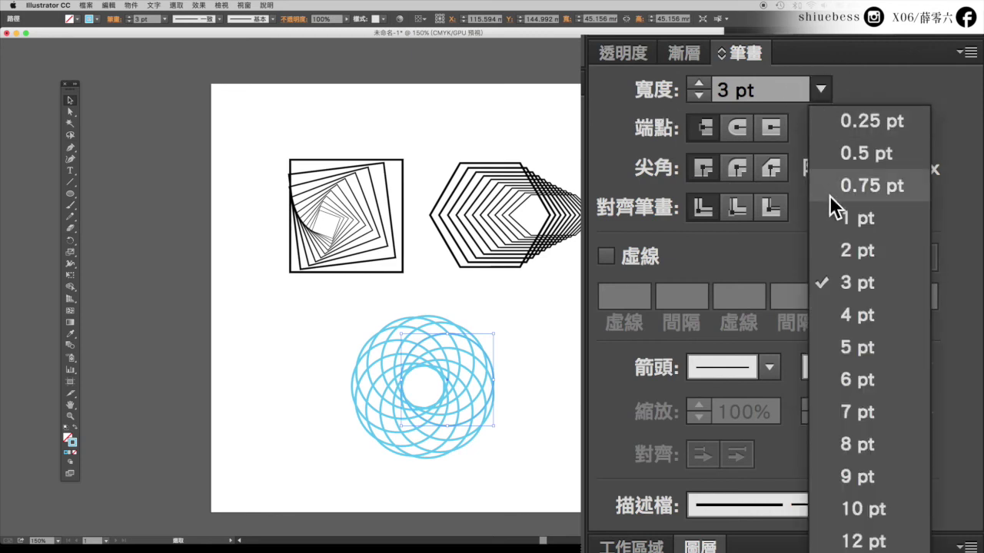
pyautogui.click(831, 215)
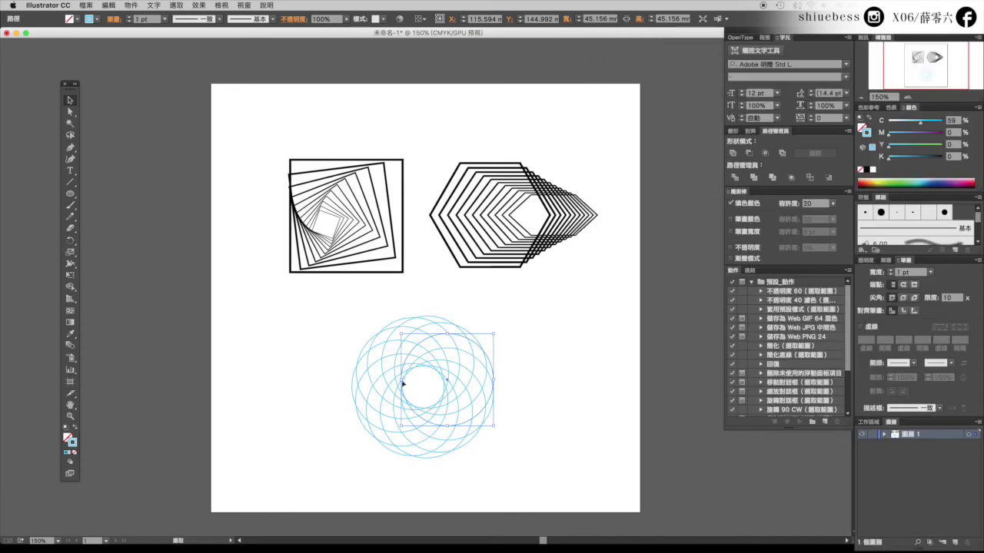
pyautogui.click(448, 154)
pyautogui.moveTo(428, 146); pyautogui.dragTo(597, 287)
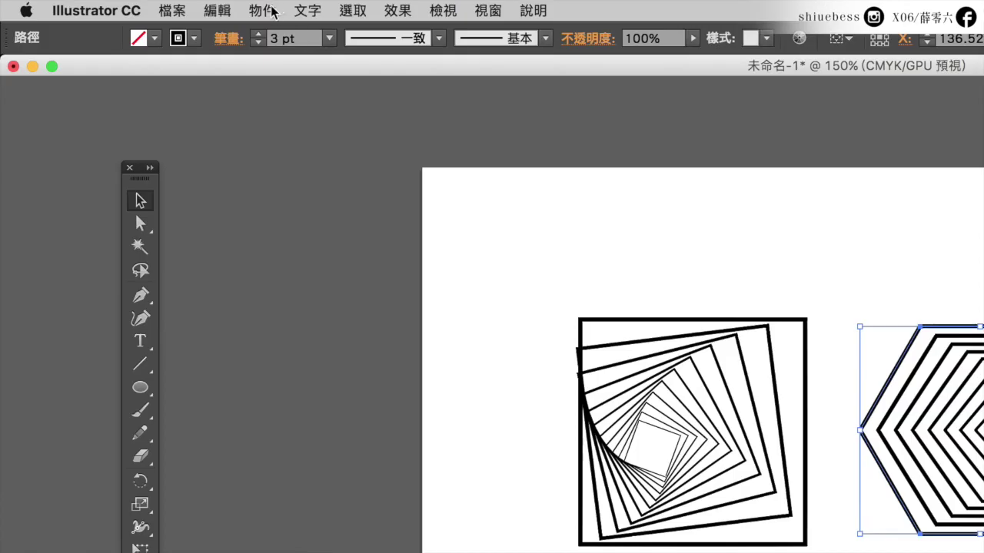
# Expand the hexagon Transform effect into real outlines and ungroup them
pyautogui.click(132, 4)
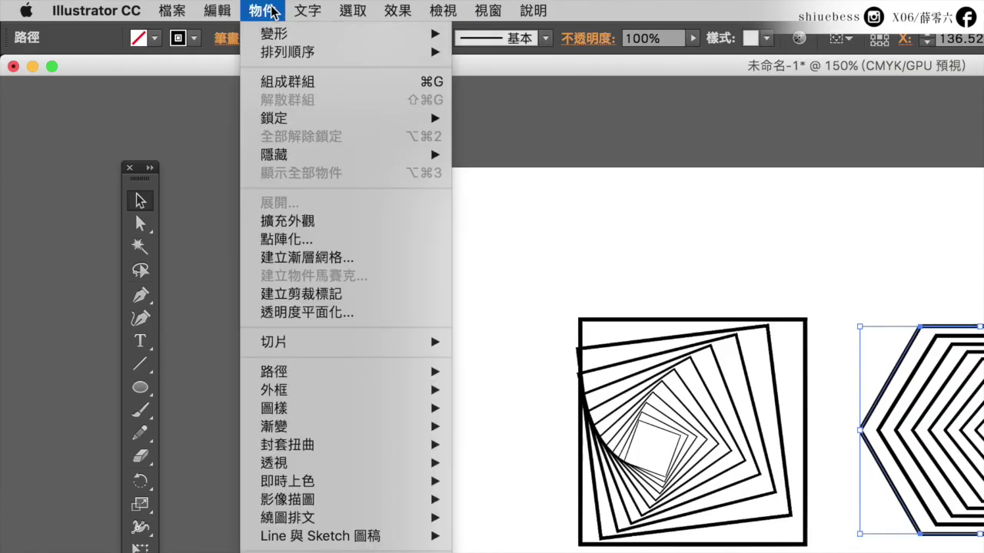
pyautogui.click(336, 223)
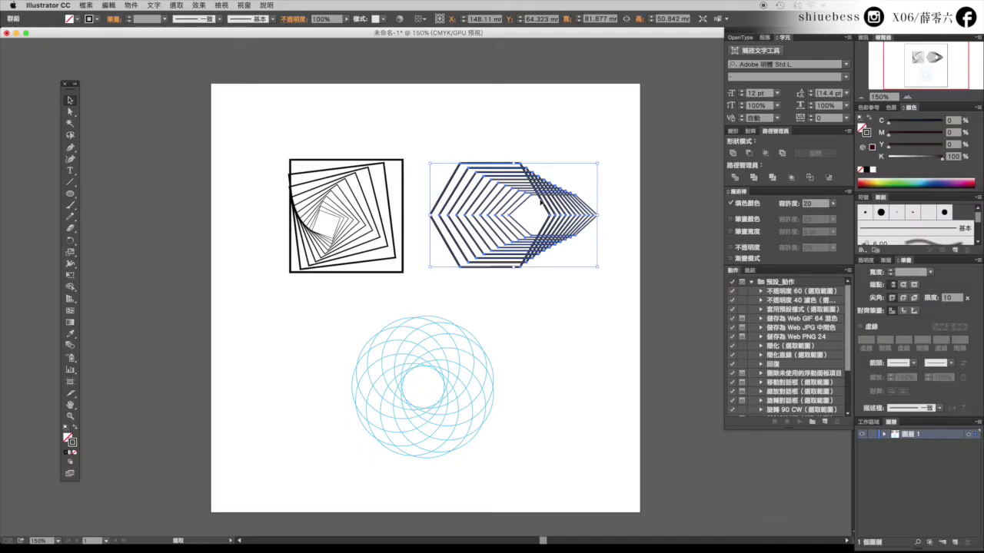
pyautogui.rightClick(540, 200)
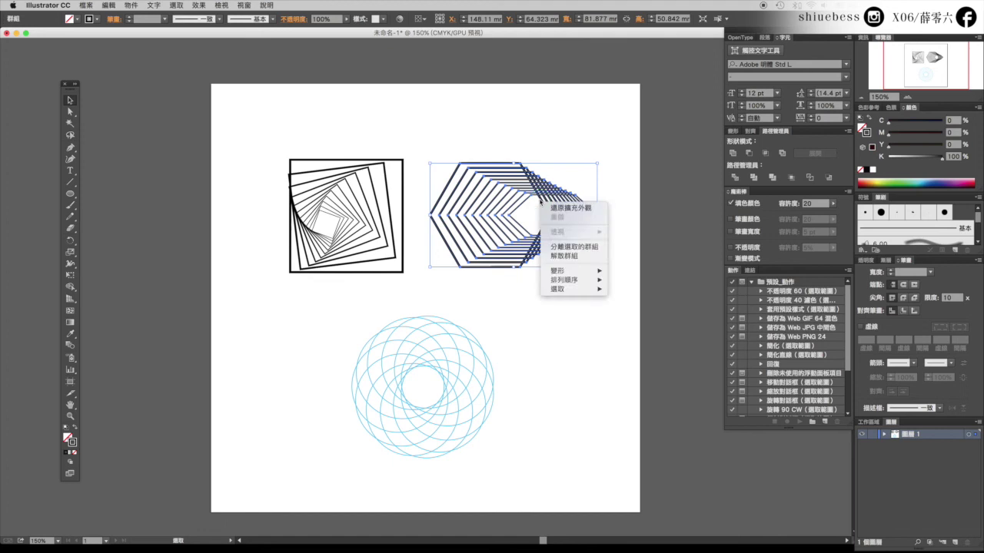
pyautogui.click(565, 256)
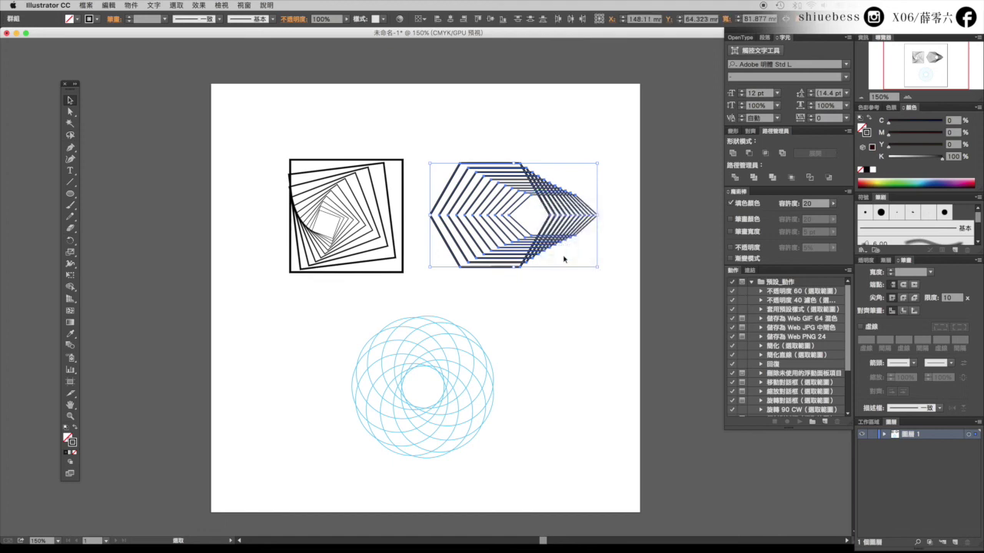
# Recolour three inner hexagons magenta, blue and yellow, then fit the artboard in view
pyautogui.click(567, 149)
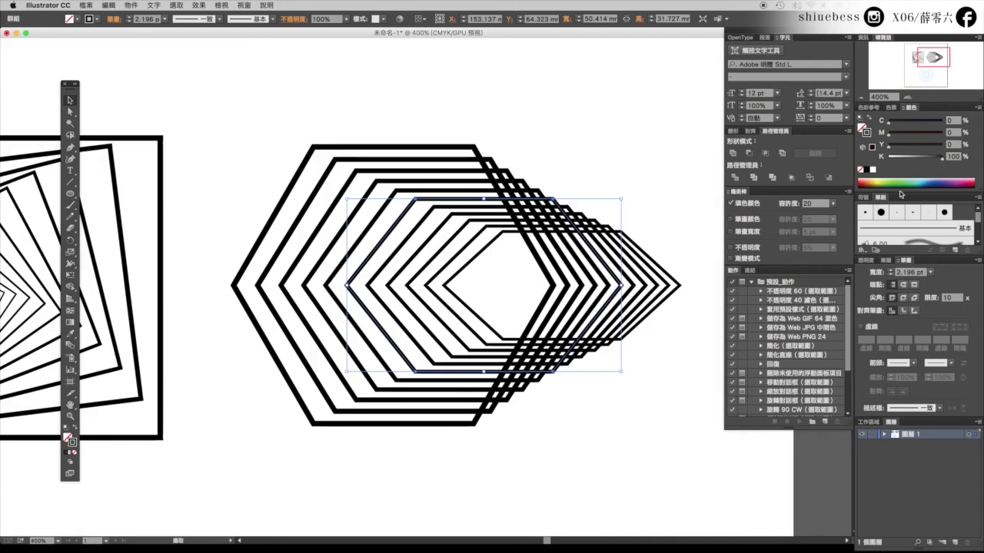
pyautogui.click(964, 183)
pyautogui.click(416, 249)
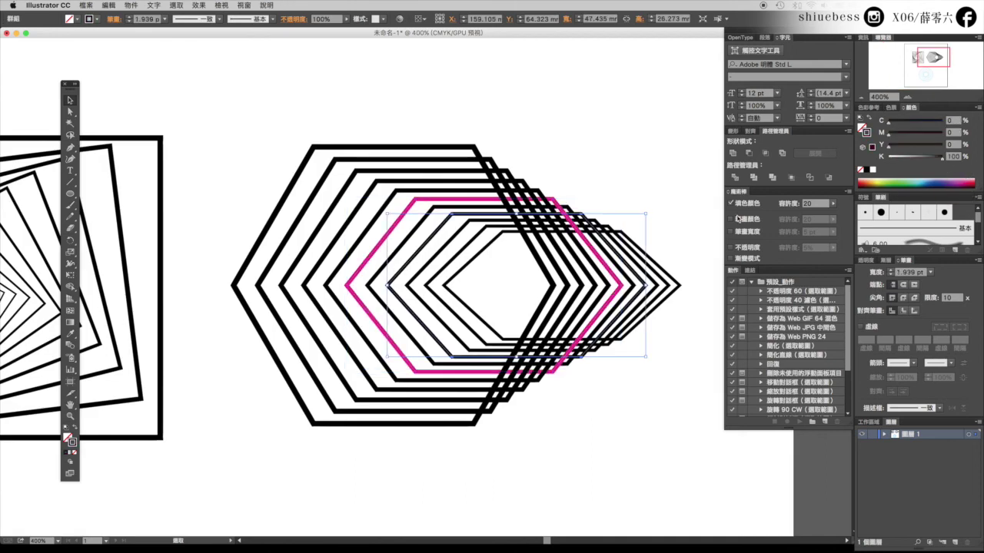
pyautogui.click(924, 181)
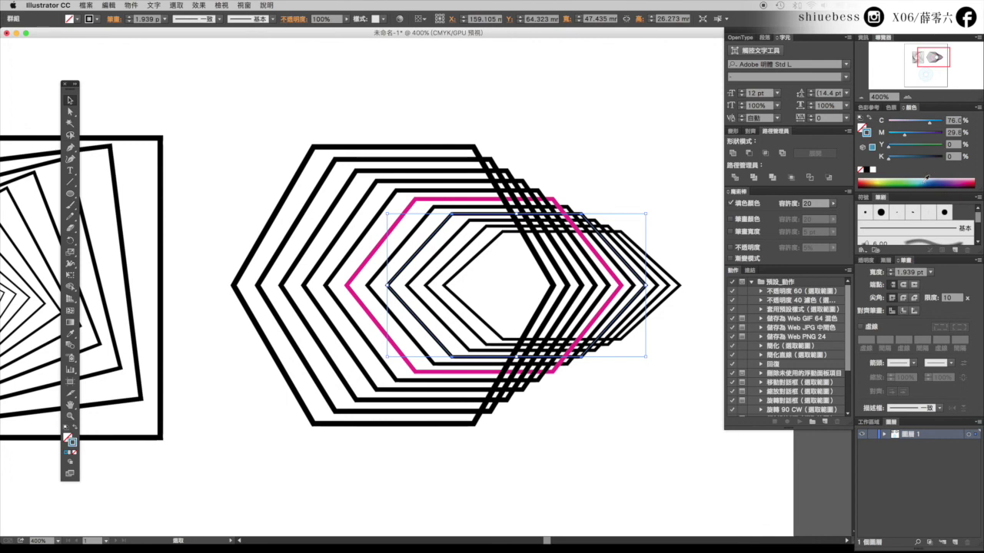
pyautogui.click(449, 264)
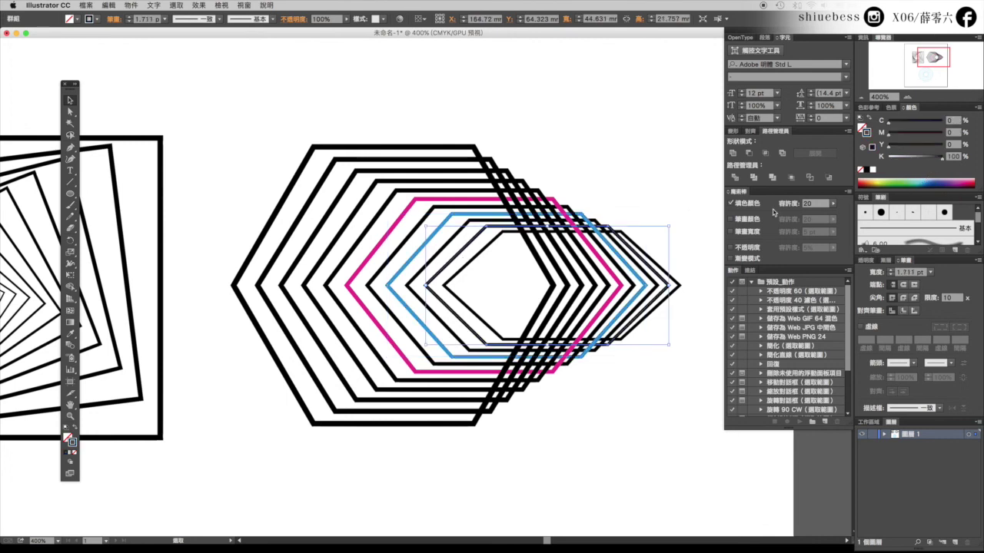
pyautogui.click(878, 182)
pyautogui.click(605, 147)
pyautogui.hotkey('ctrl', '0')
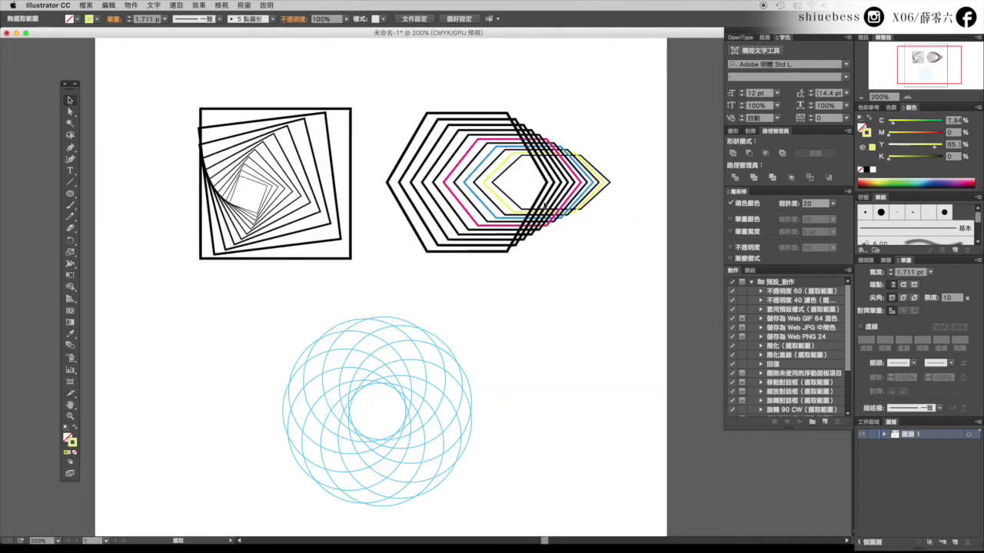